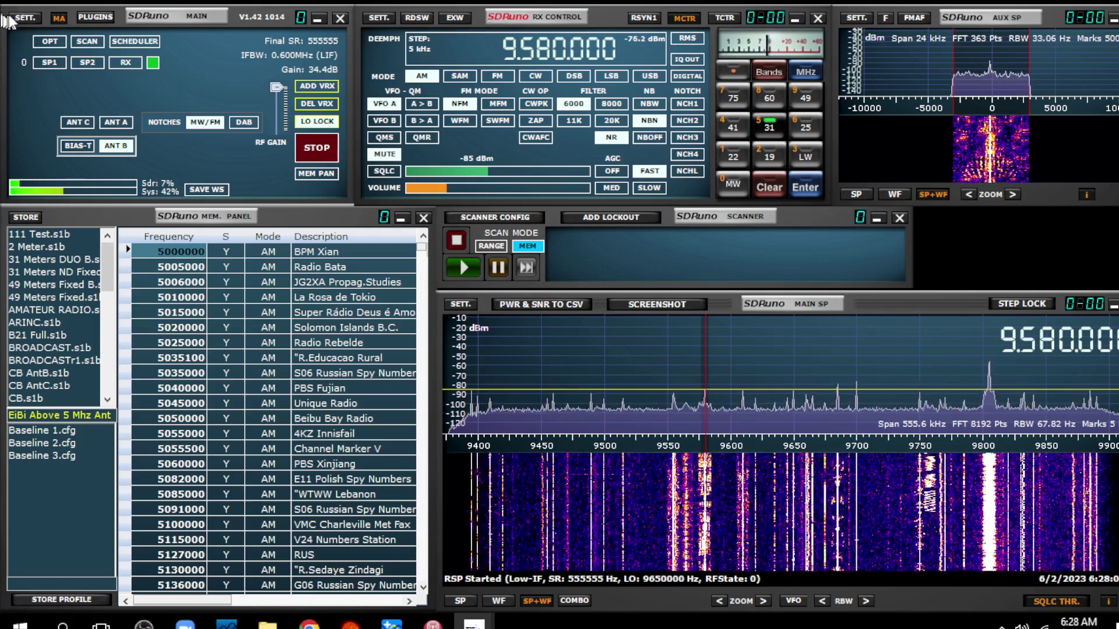
Load the Fran plugin from the SDRuno PLUGINS menu
click(95, 16)
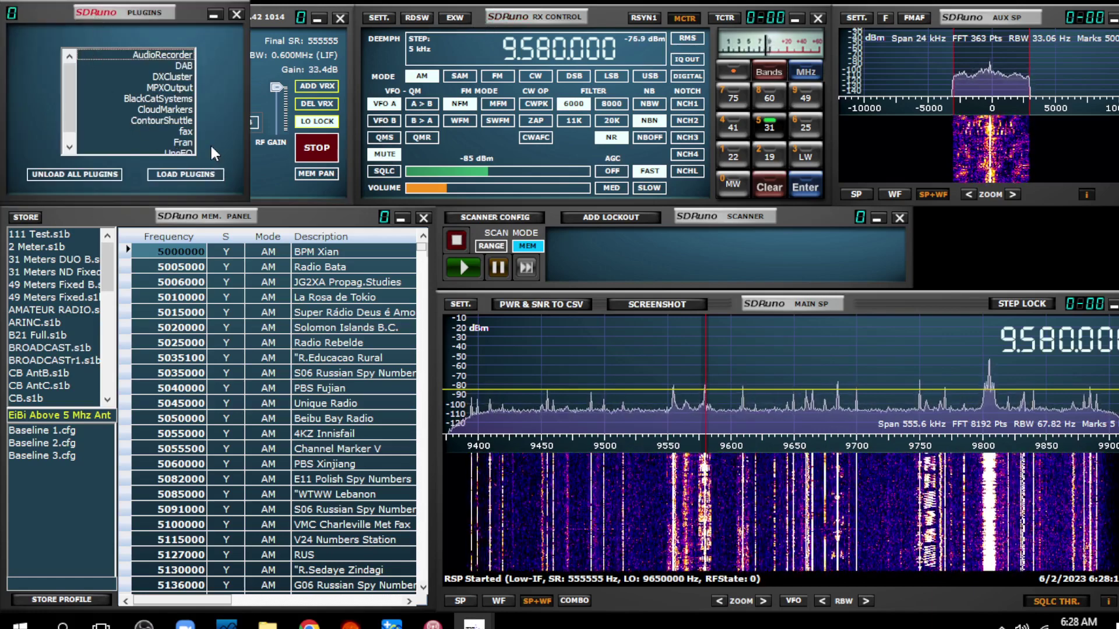
click(187, 141)
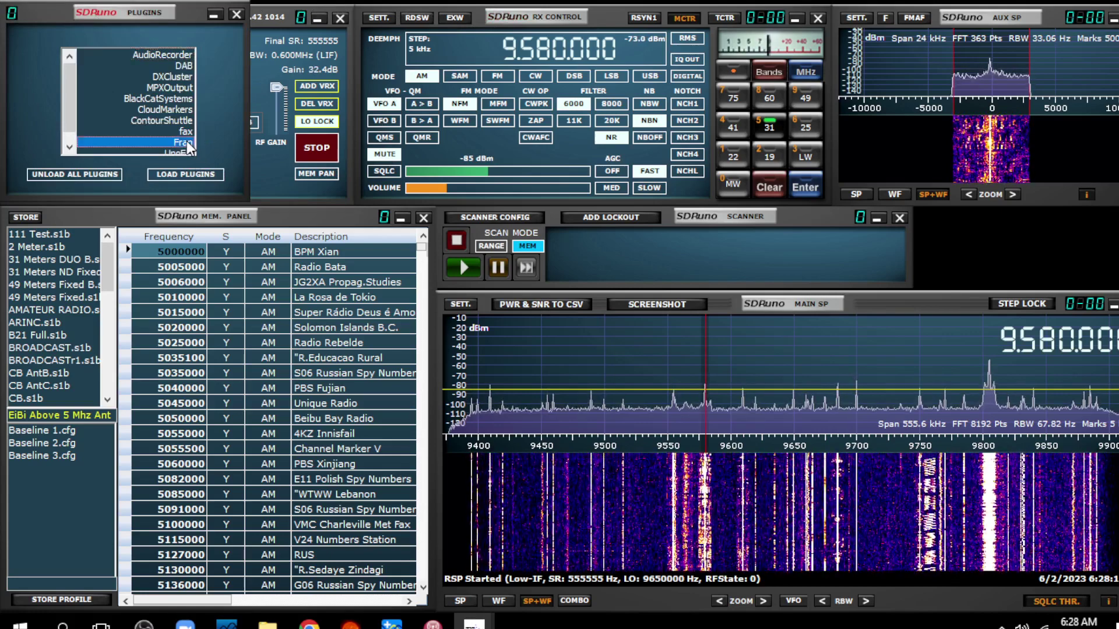
click(187, 173)
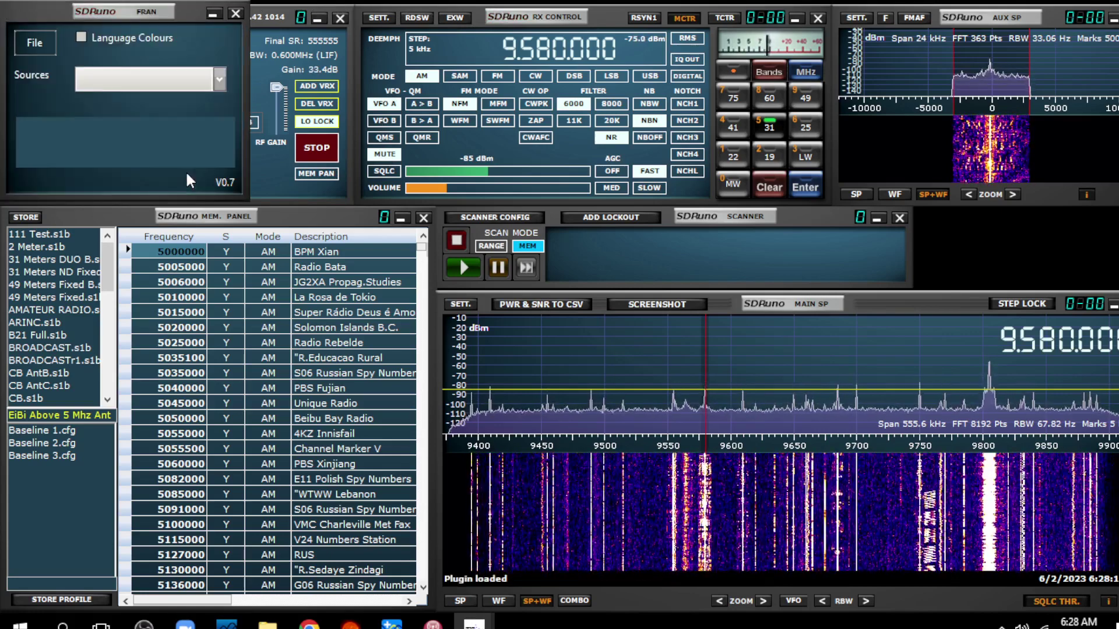
click(33, 43)
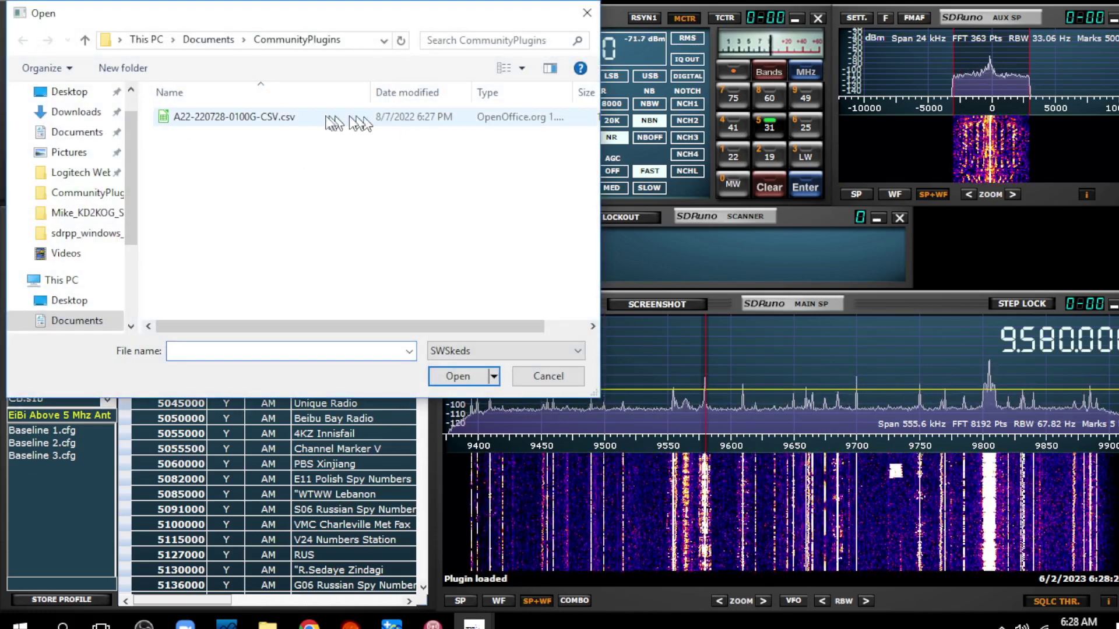
click(282, 123)
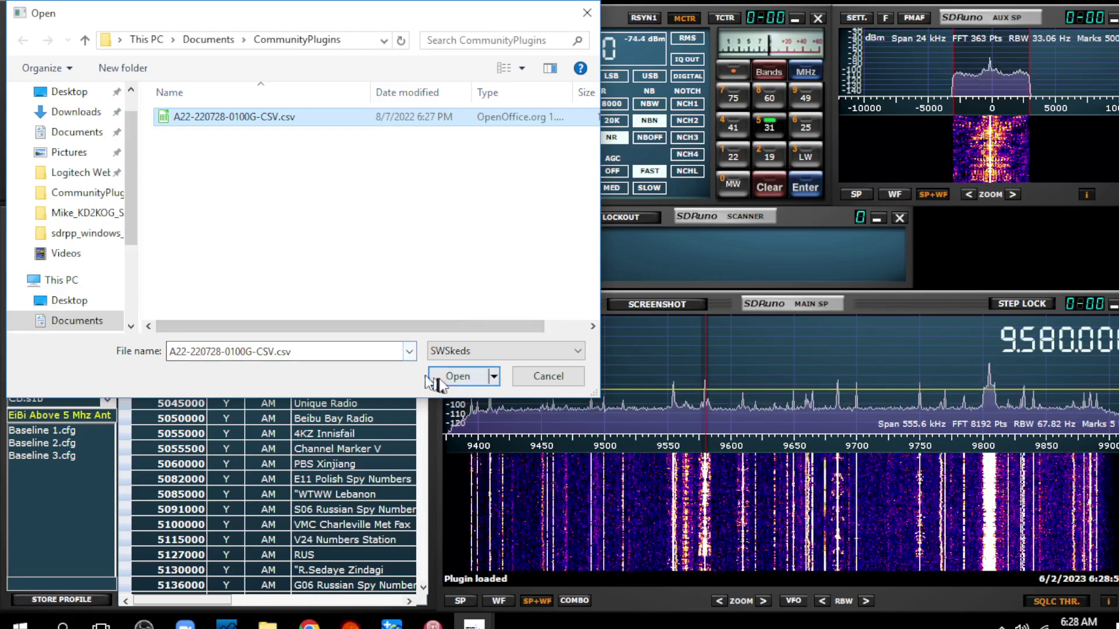
click(457, 377)
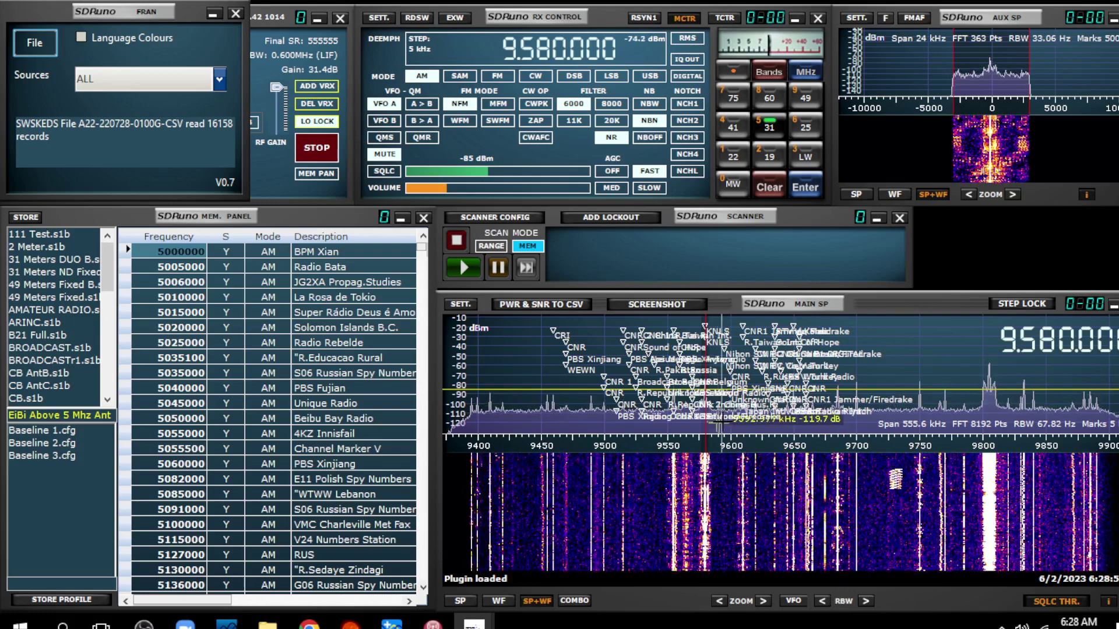
Zoom the main spectrum from 555.6 to 138.9 kHz so labels like KNLS and CNR show
click(762, 600)
click(762, 599)
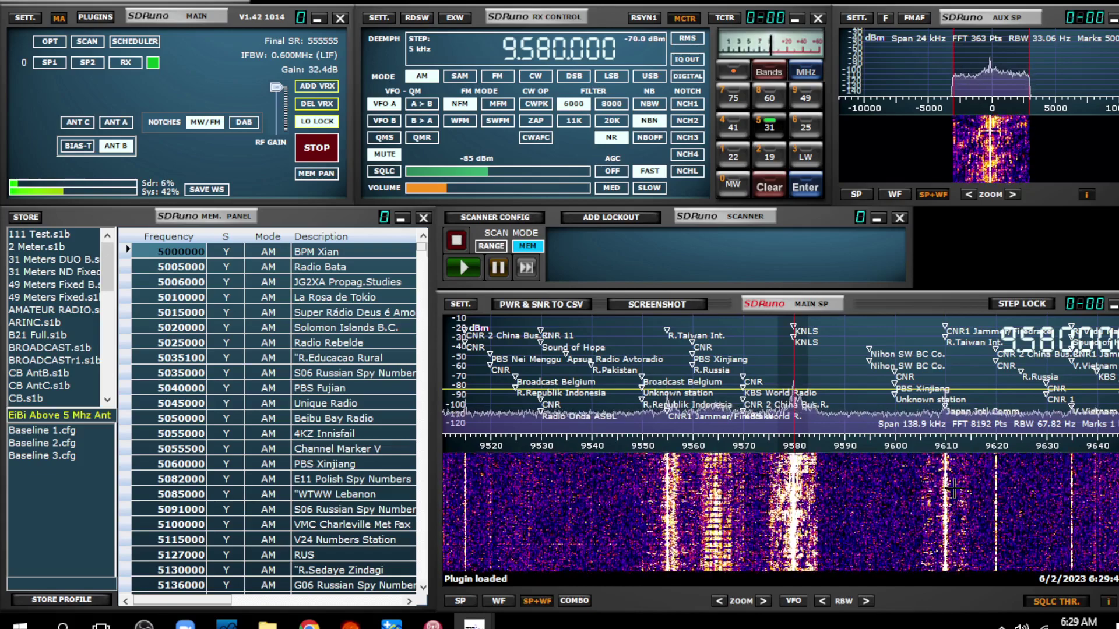
Tune to 9.610 MHz AM, where Japan Intl Co., CNR1 Jammer and R.Taiwan Int. are labelled
click(945, 478)
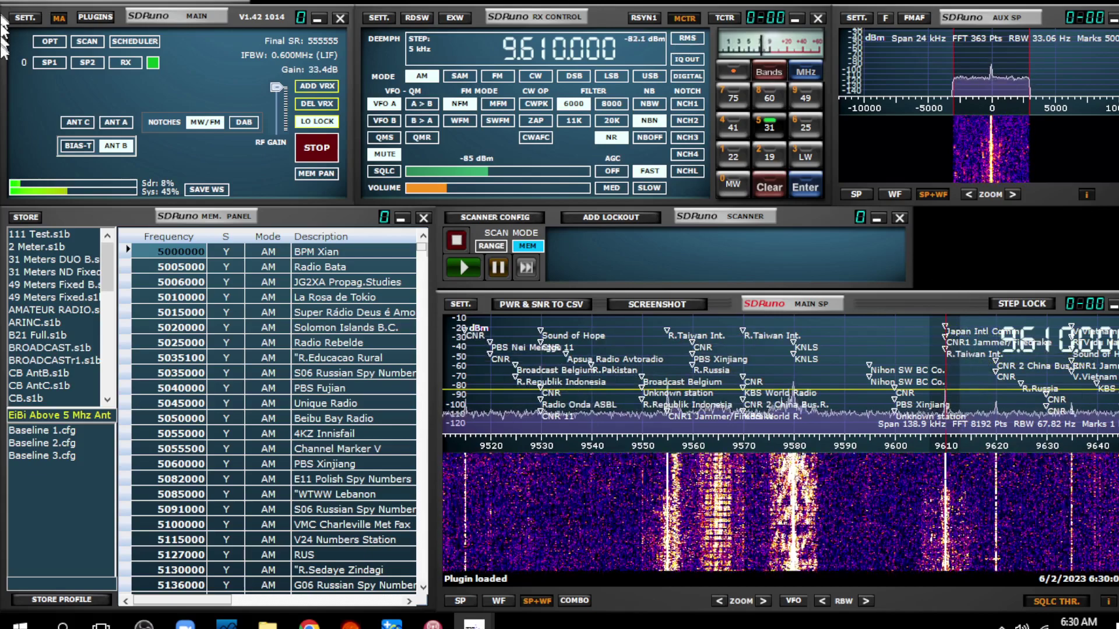
click(389, 156)
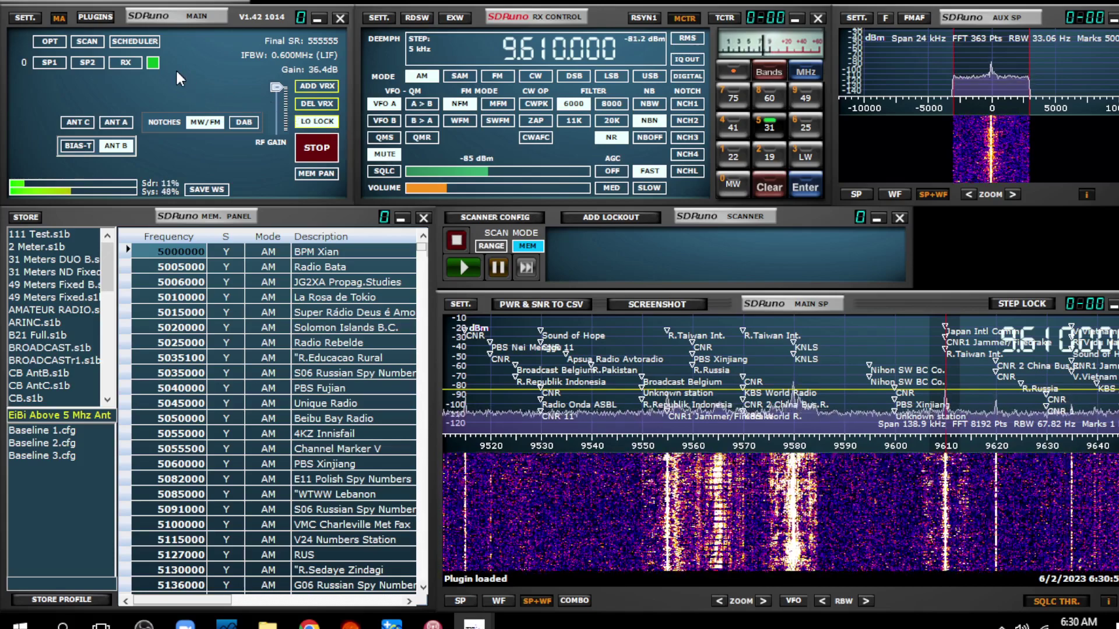
Unload all plugins, zoom back out to a 555.6 kHz span and retune to 9.580 MHz
click(90, 20)
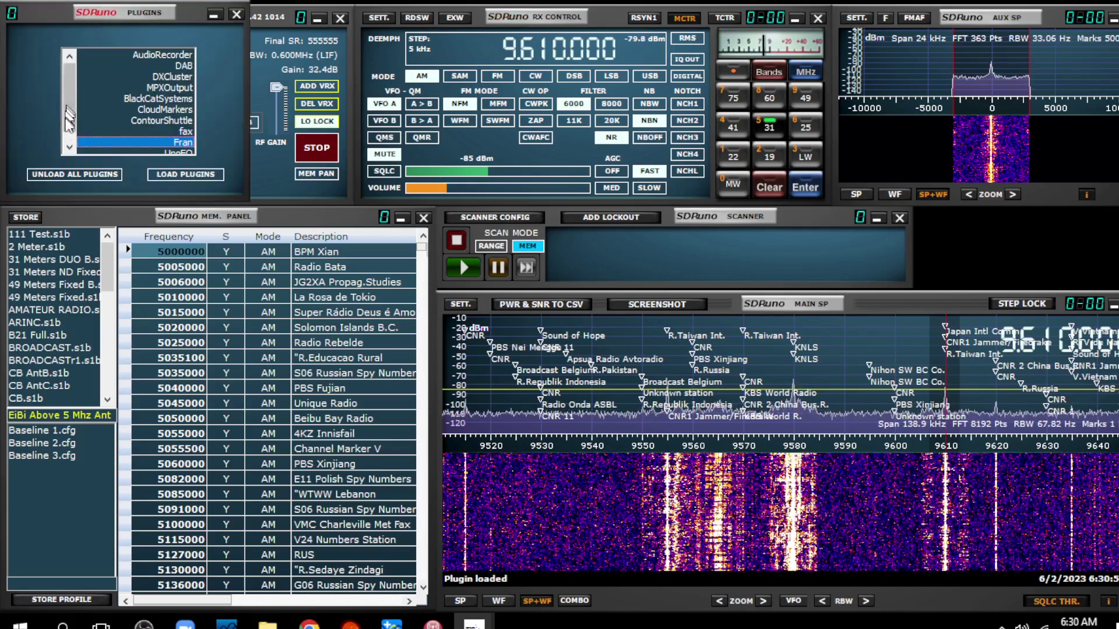
click(66, 175)
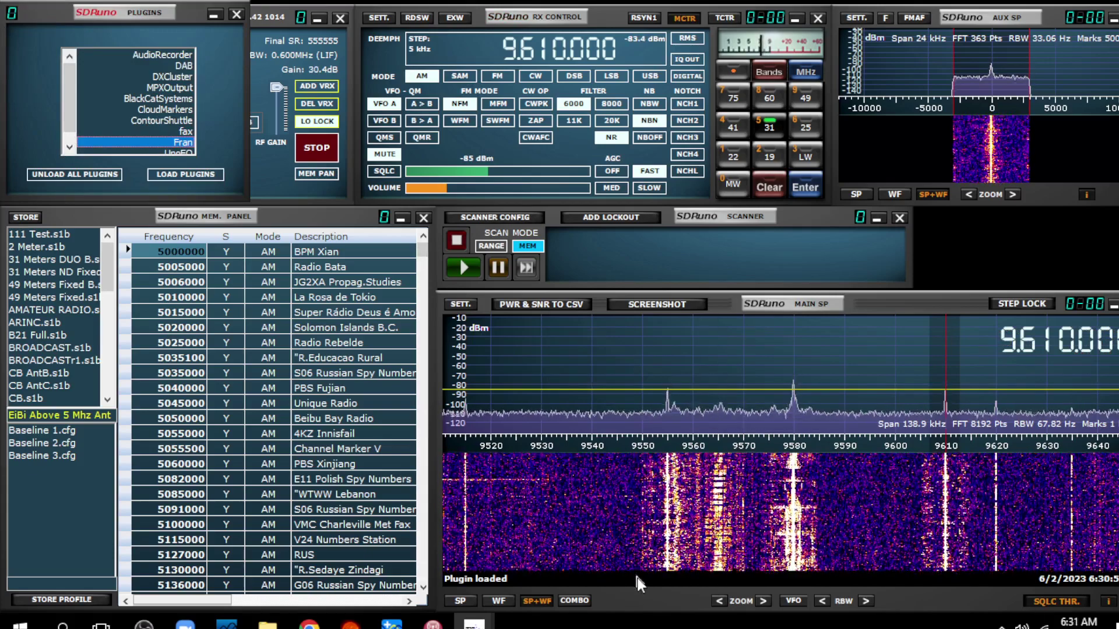
click(720, 601)
click(719, 601)
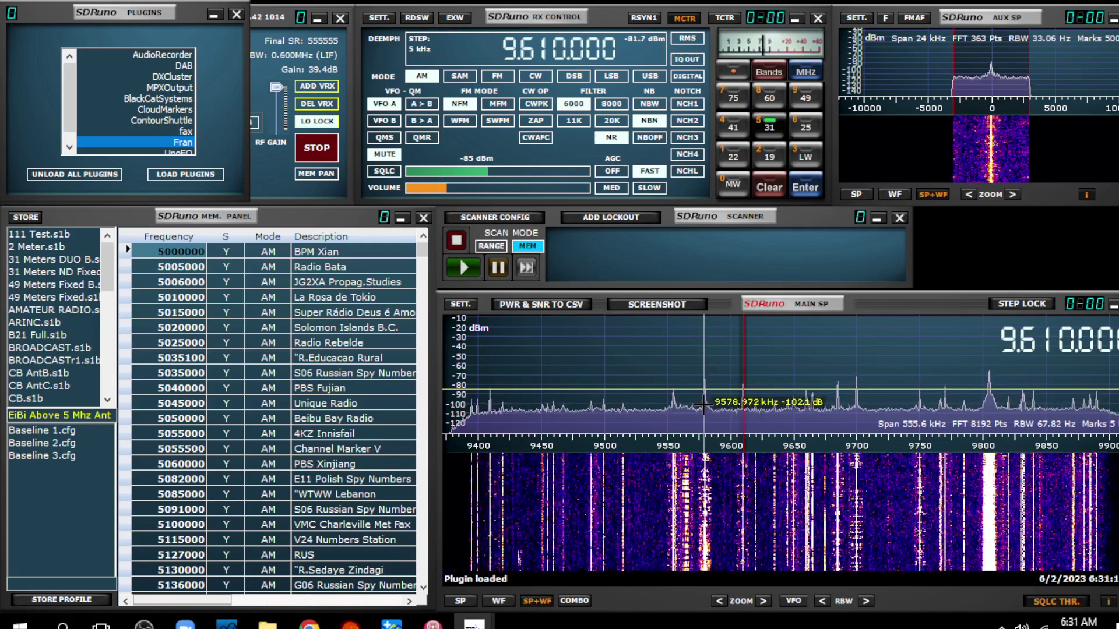
click(704, 404)
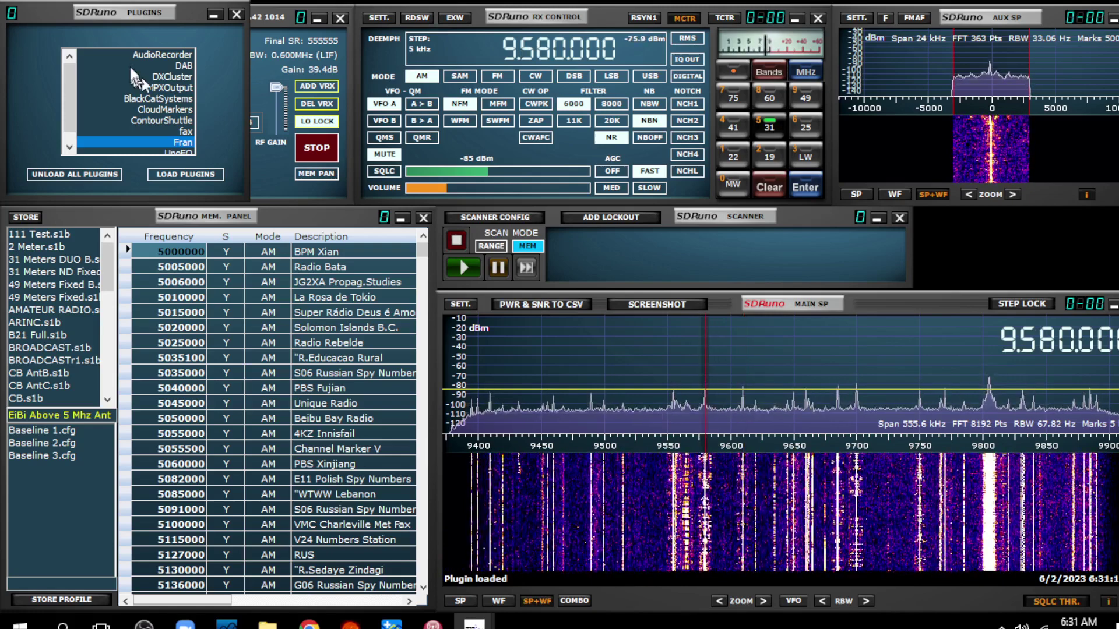
Tune to 9.700 MHz and zoom the spectrum in to a 17.4 kHz span around the carrier
click(396, 158)
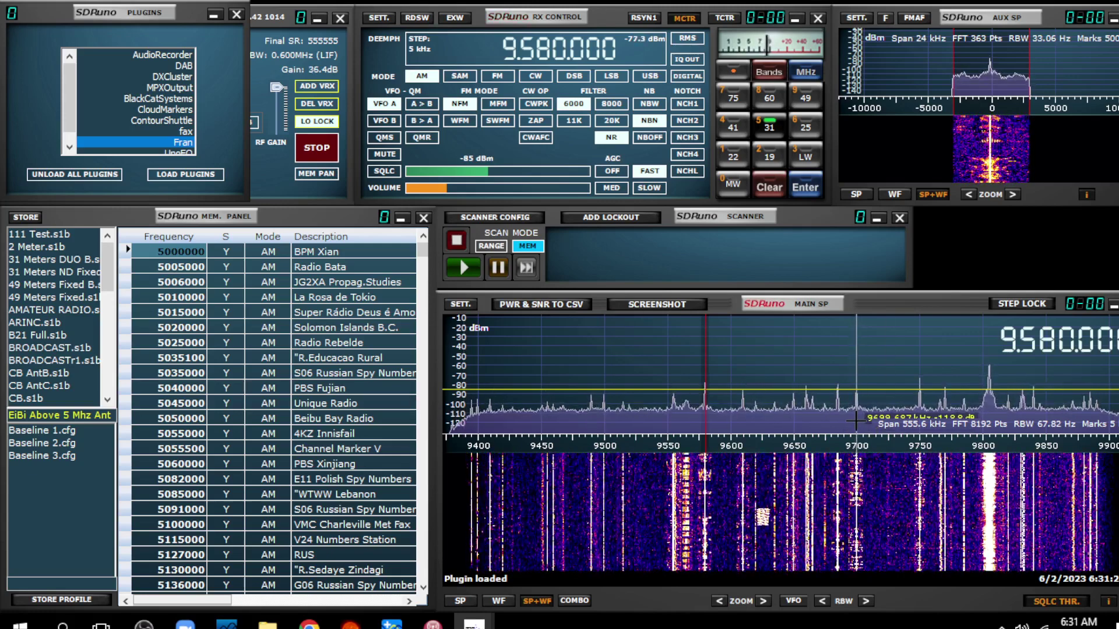
click(856, 421)
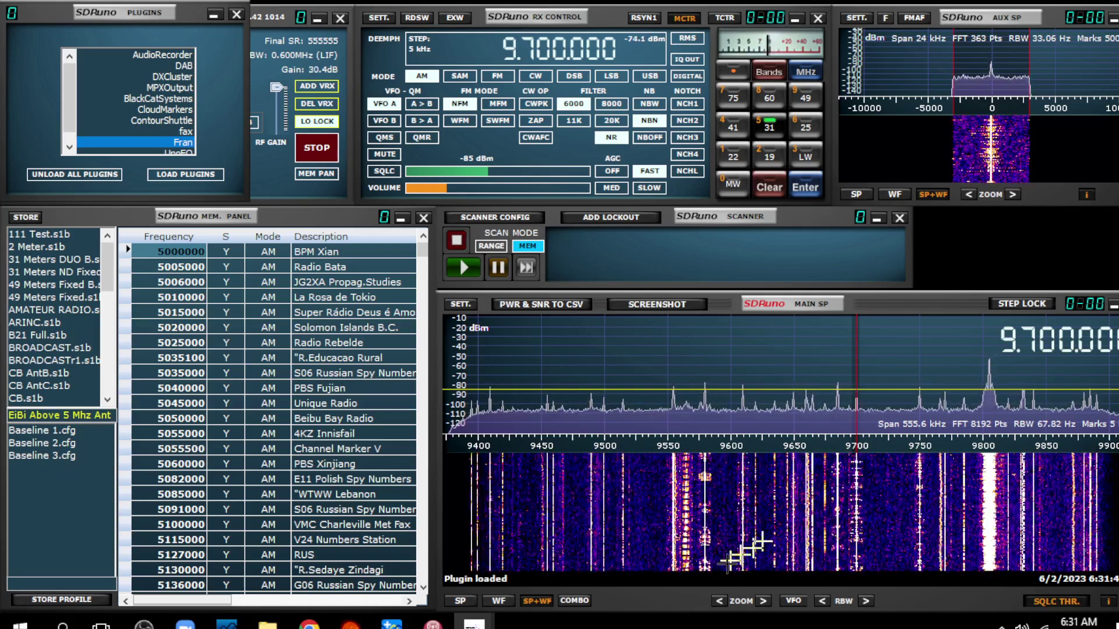
click(764, 602)
click(764, 603)
click(764, 602)
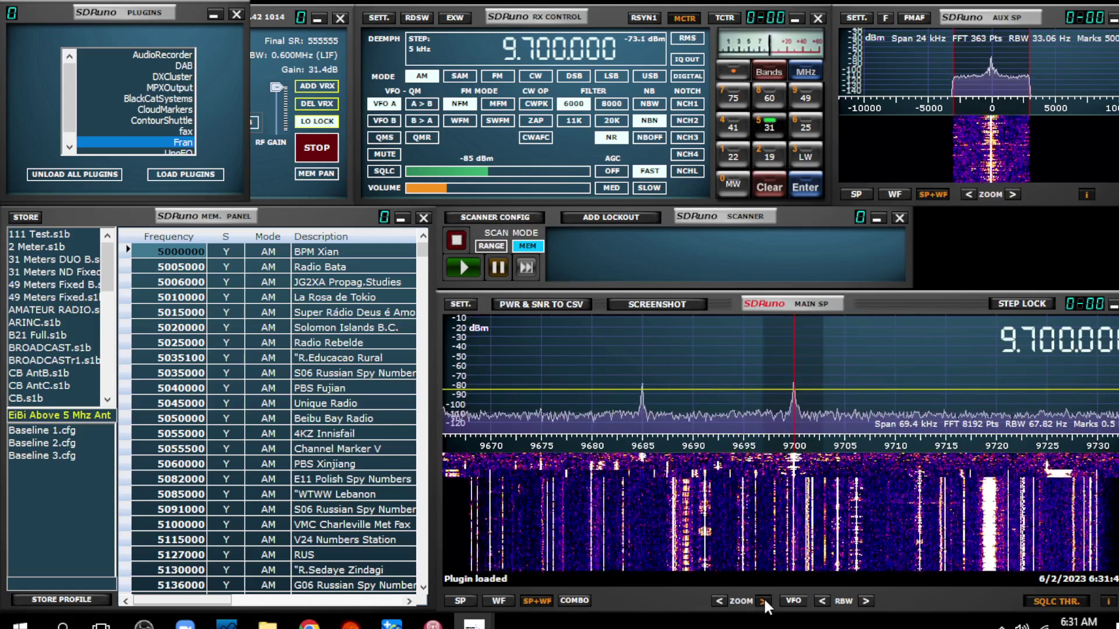
click(764, 603)
click(764, 603)
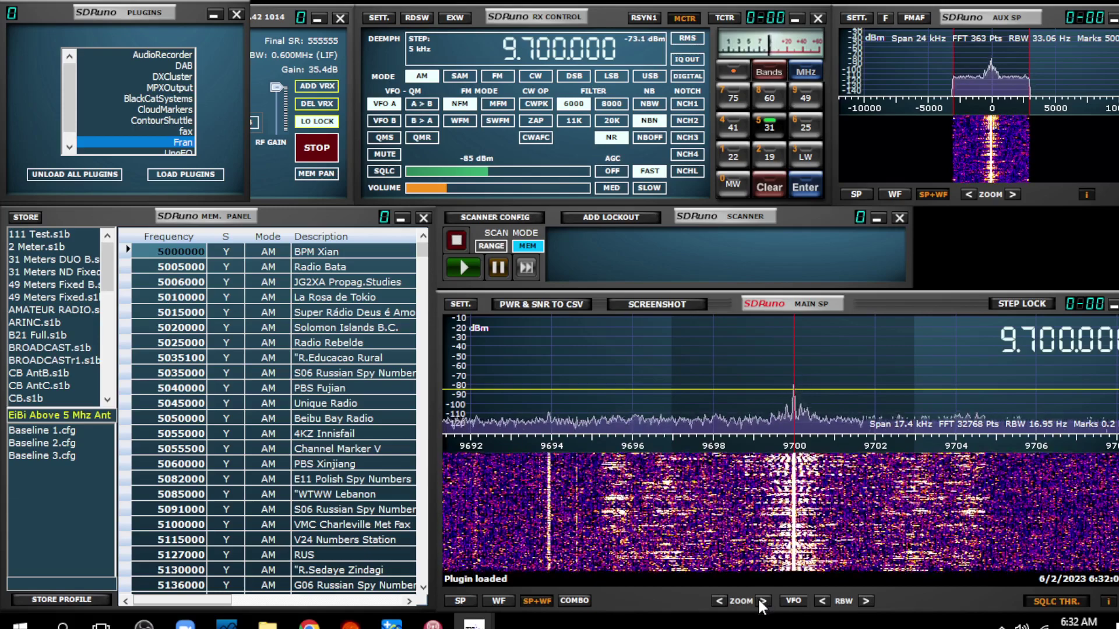
Close the Plugins window and toggle MUTE in the RX Control panel
click(238, 13)
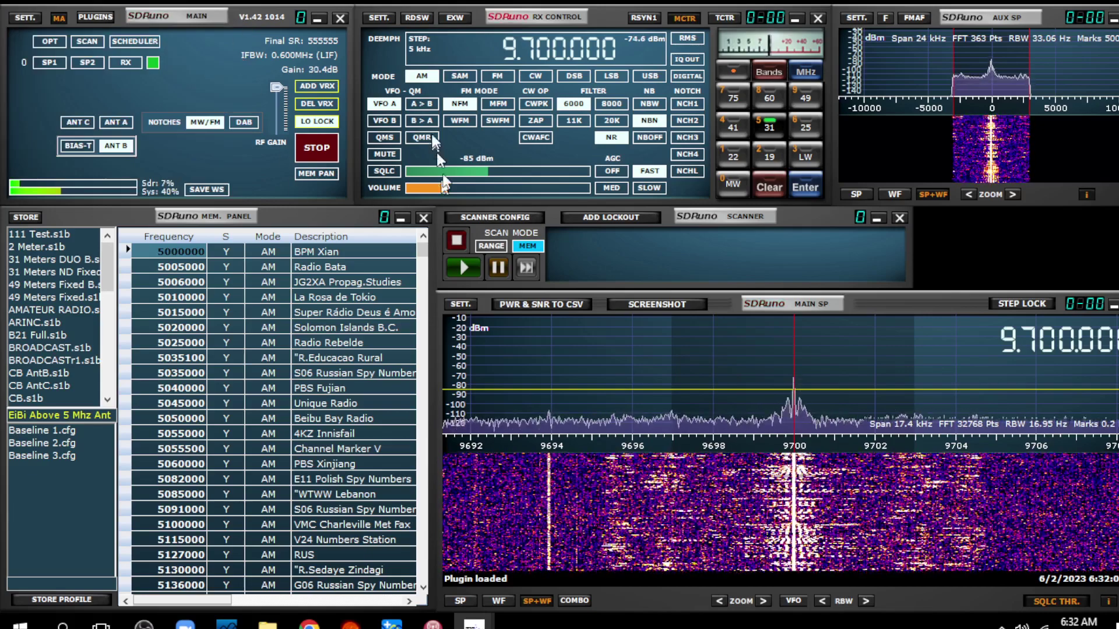
click(385, 155)
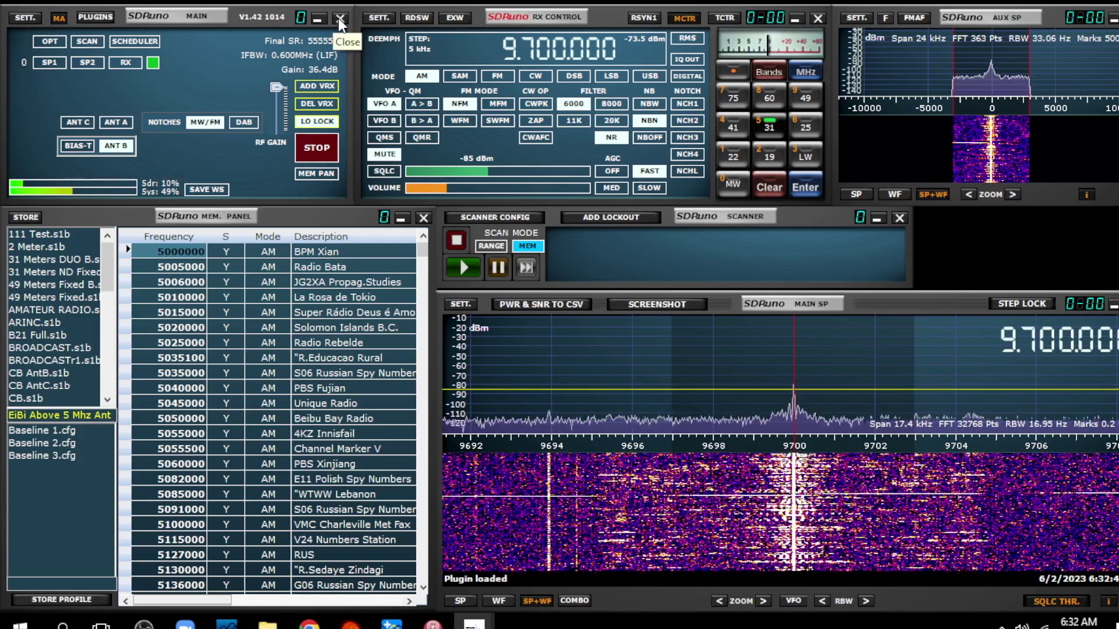
Close SDRuno's Main window and start SDR Console v3.2 from the taskbar
click(338, 19)
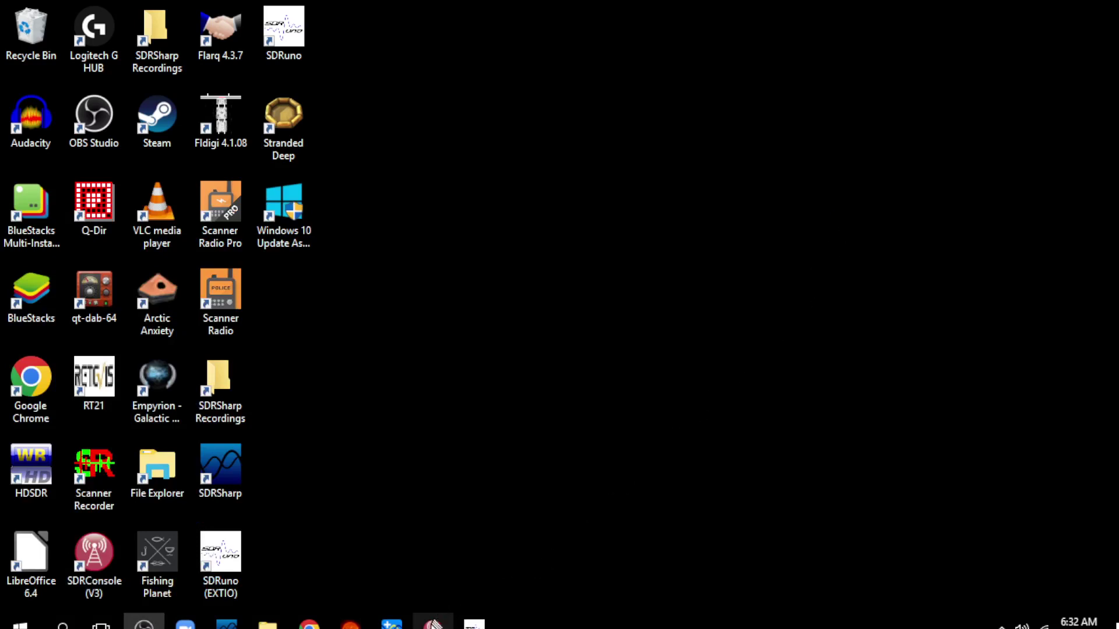
click(433, 623)
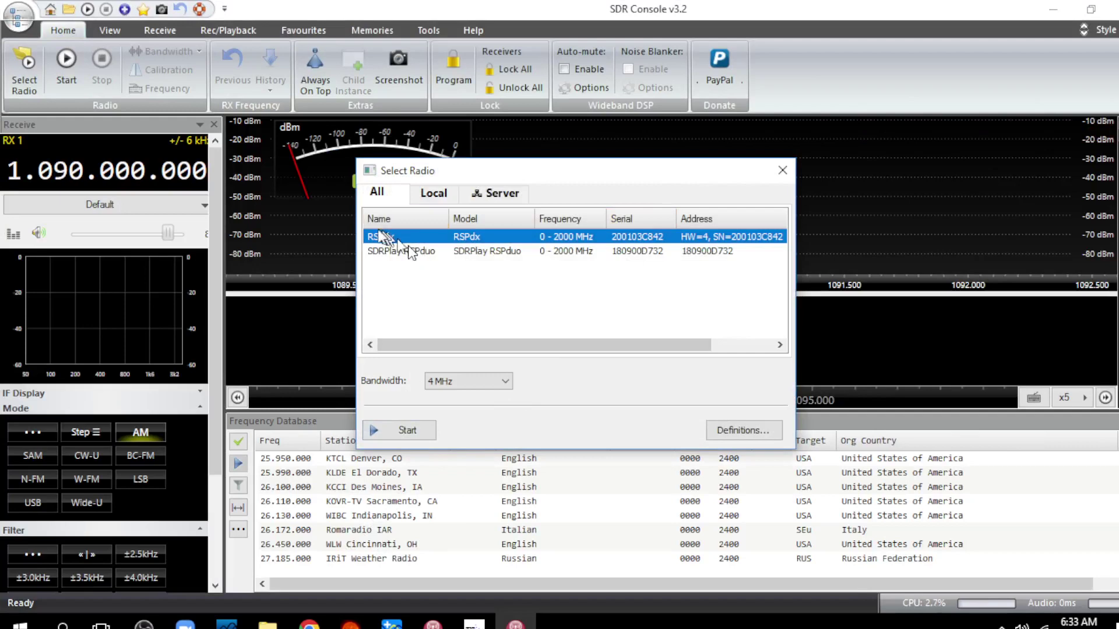
Start the RSPdx radio and drop the audio Level slider from 8 to 4
click(402, 431)
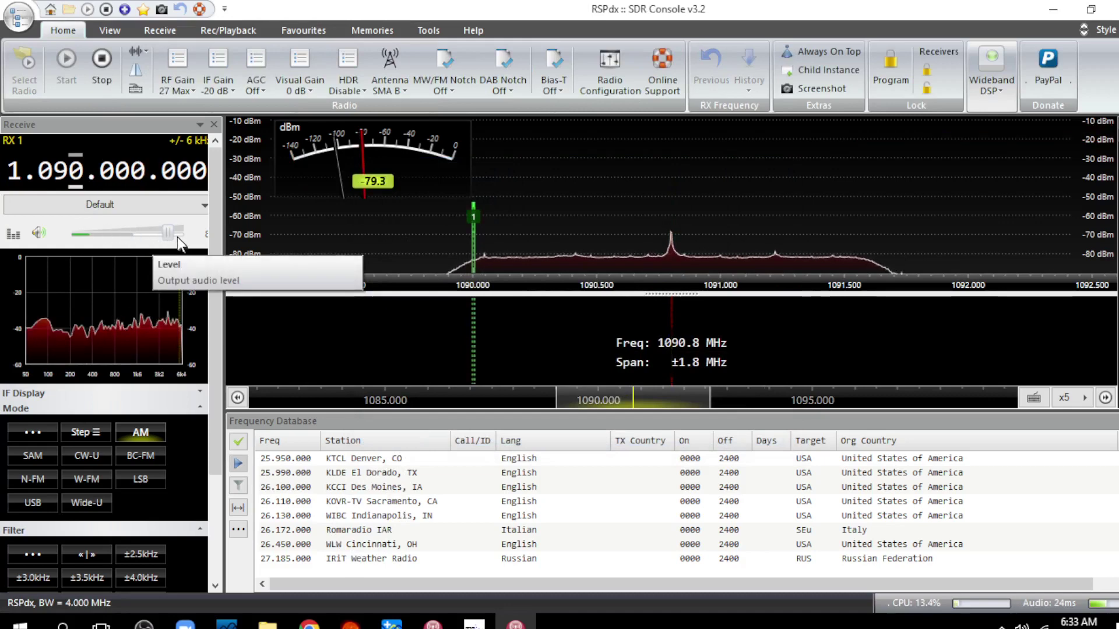
drag(169, 234, 119, 225)
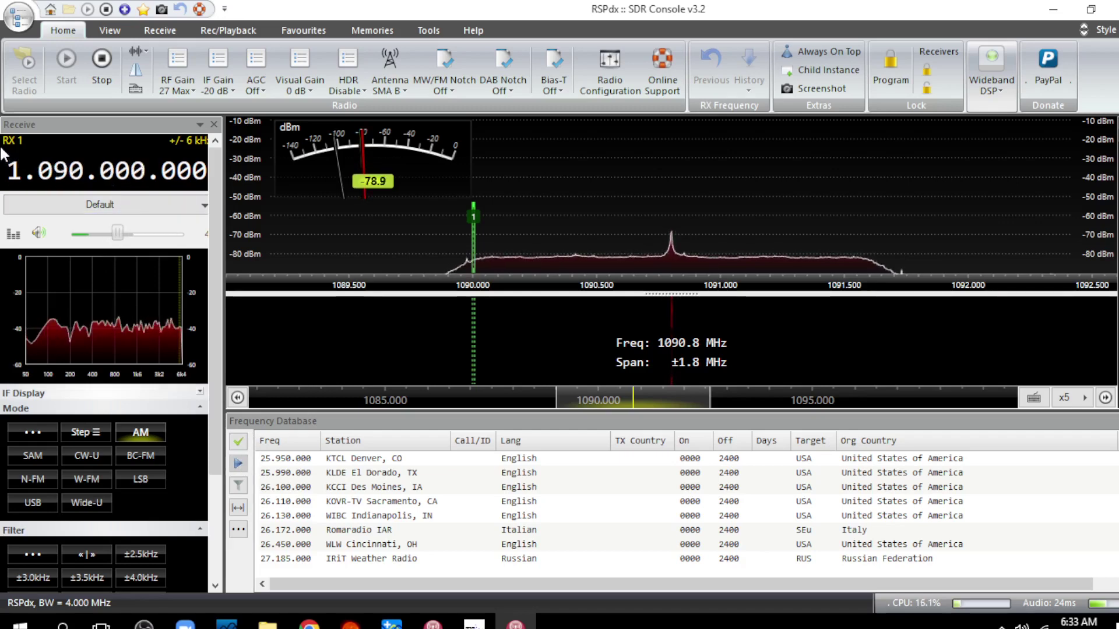
Scroll the frequency digits to step from 1090 MHz down to 10.000 MHz AM
scroll(14, 169, down, 1)
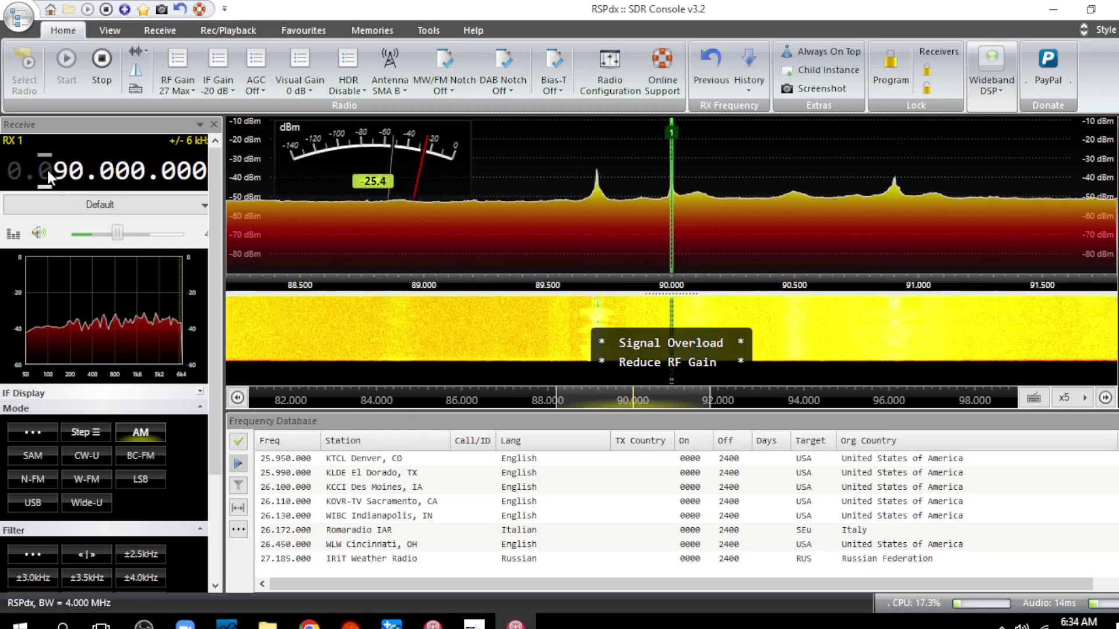
scroll(67, 173, down, 2)
scroll(66, 172, down, 3)
scroll(66, 172, down, 3)
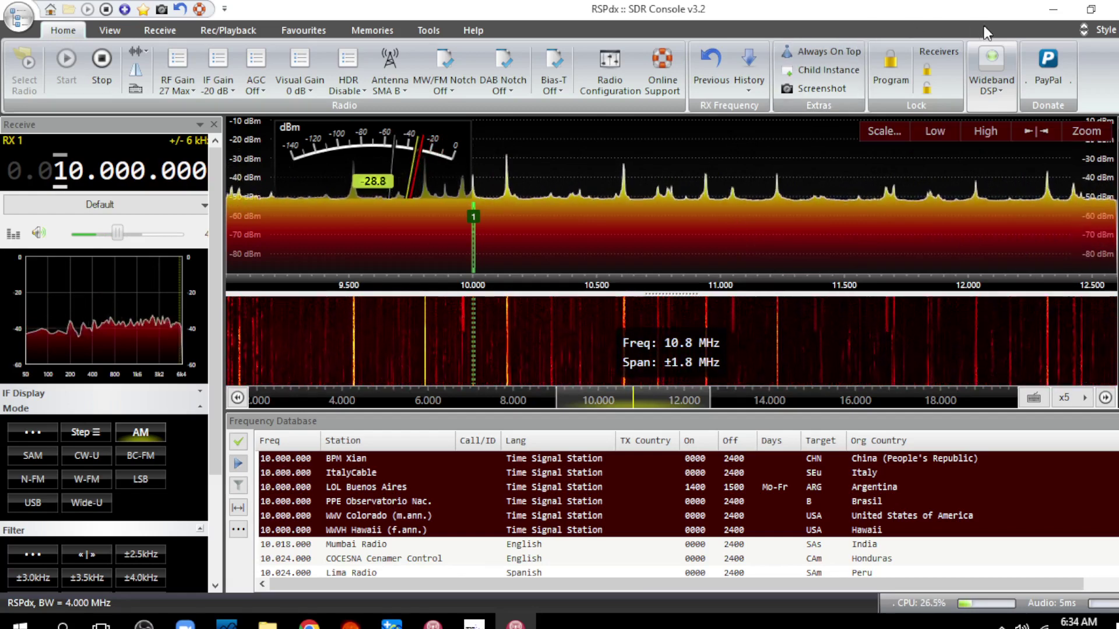
Lower the spectrum's Low display level and centre the view on 10 MHz with a ±1.8 MHz span
click(935, 131)
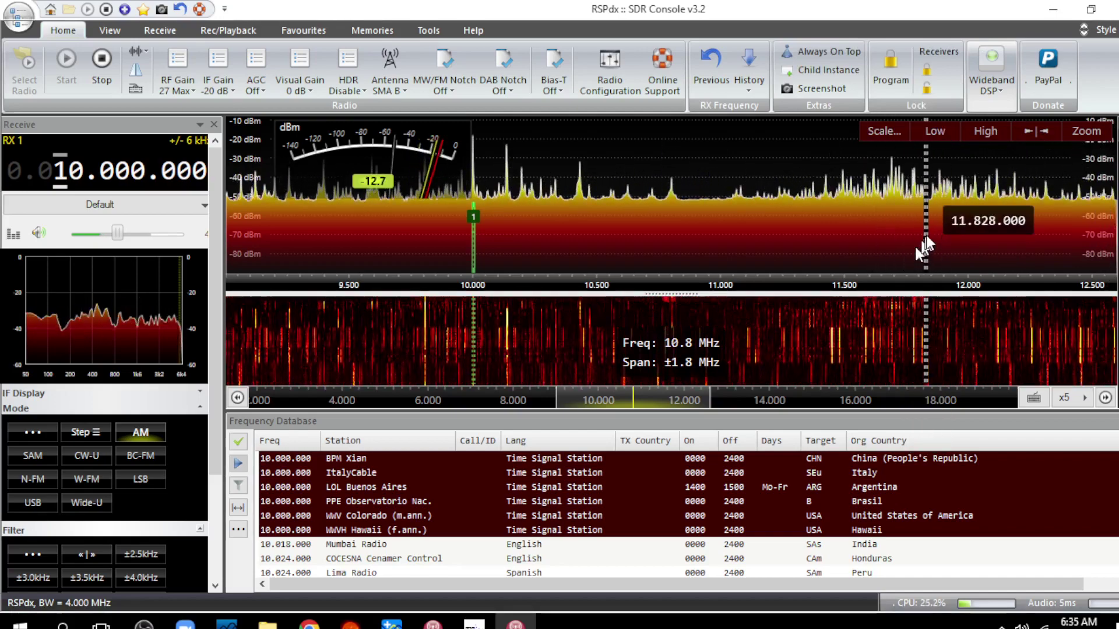
click(943, 129)
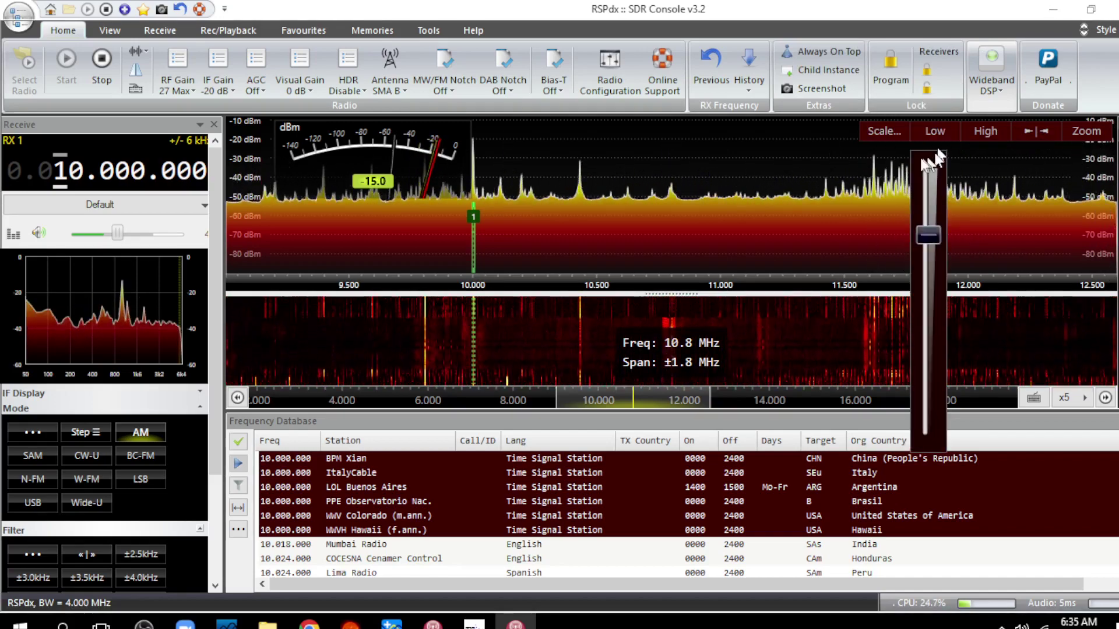
click(935, 135)
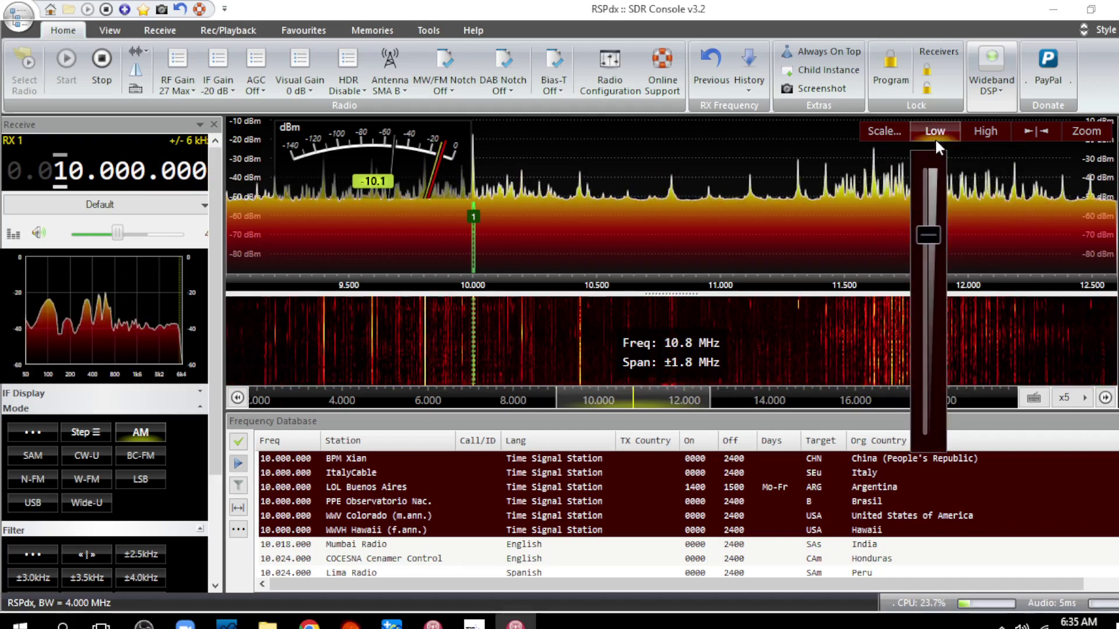
drag(924, 235, 938, 173)
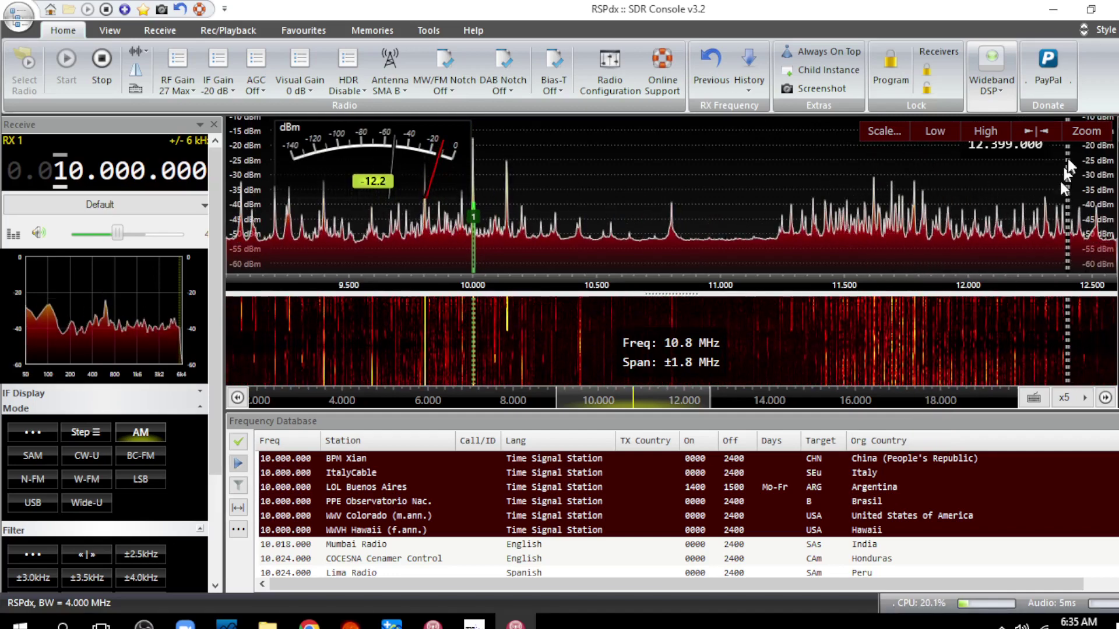
click(1032, 130)
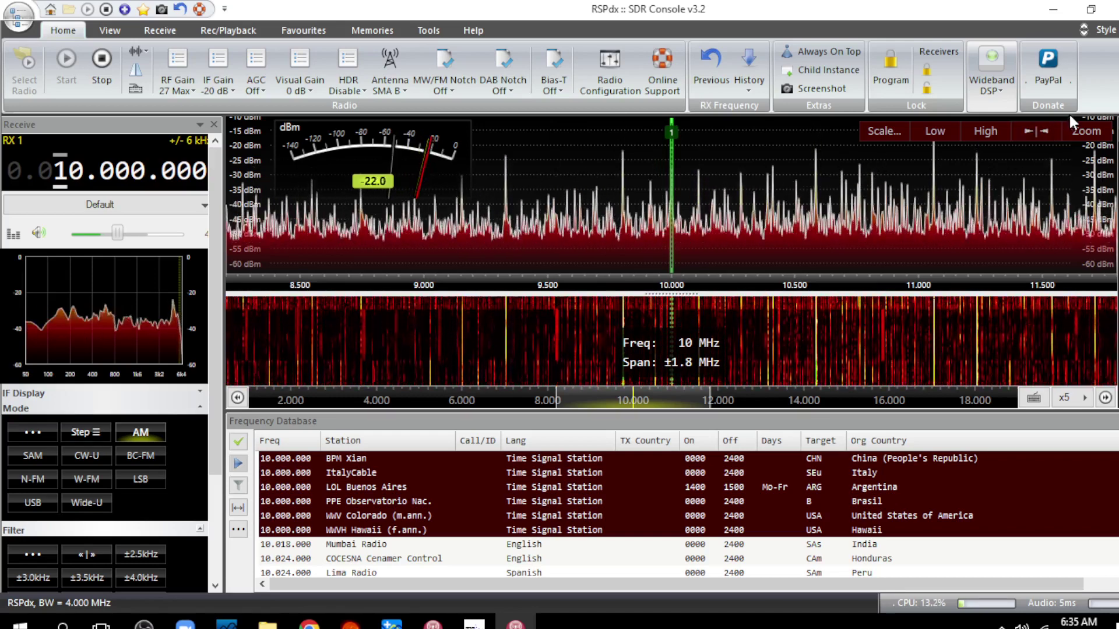
Zoom the spectrum out to a ±2 MHz span around 10 MHz
click(1089, 134)
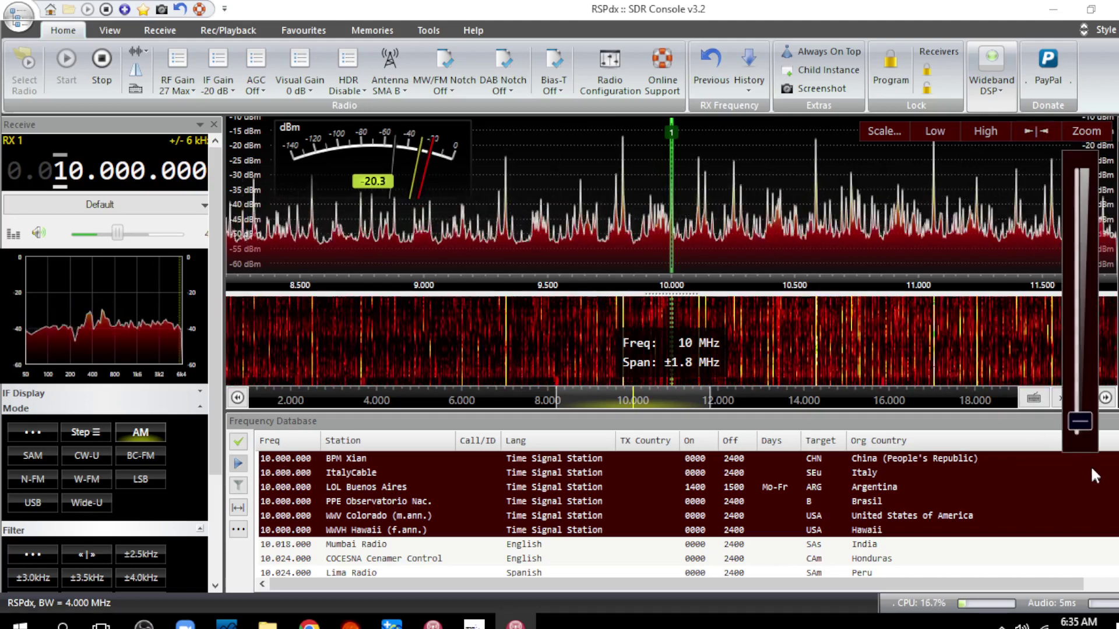
drag(1082, 422, 1081, 439)
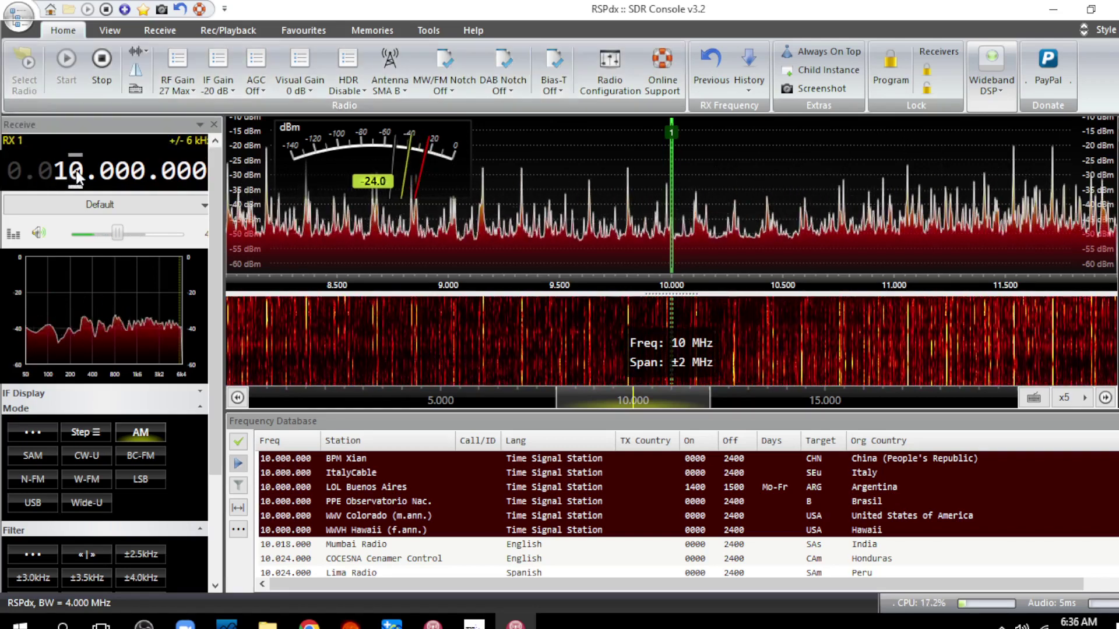
Step the receiver from 10 MHz down to 5.000 MHz so WWV and other time stations are listed
scroll(77, 178, down, 1)
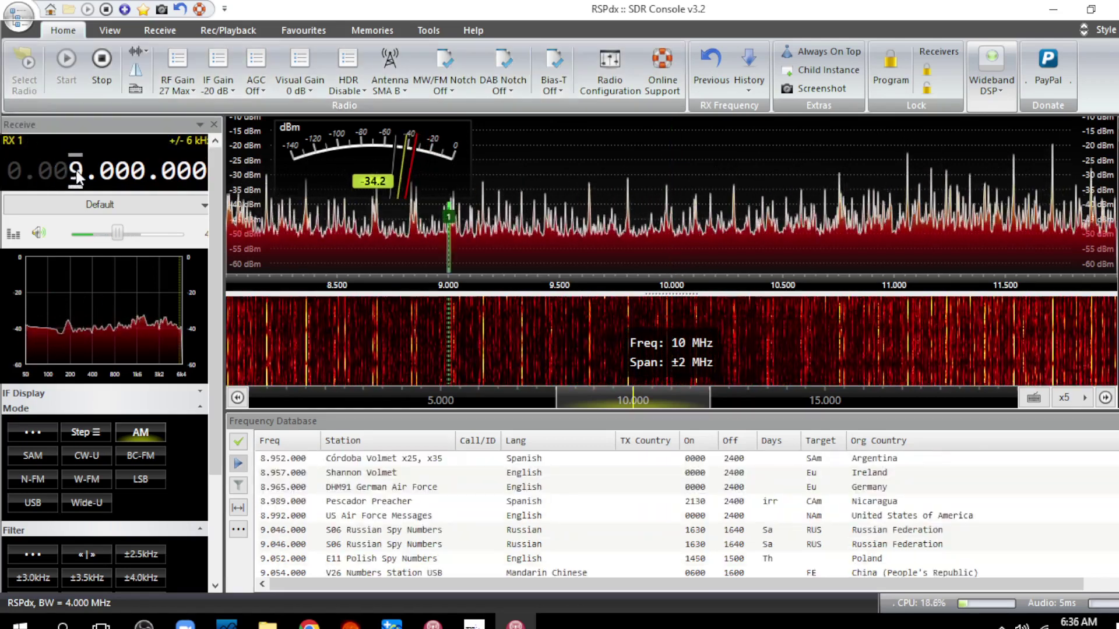
scroll(78, 177, down, 1)
scroll(75, 177, down, 1)
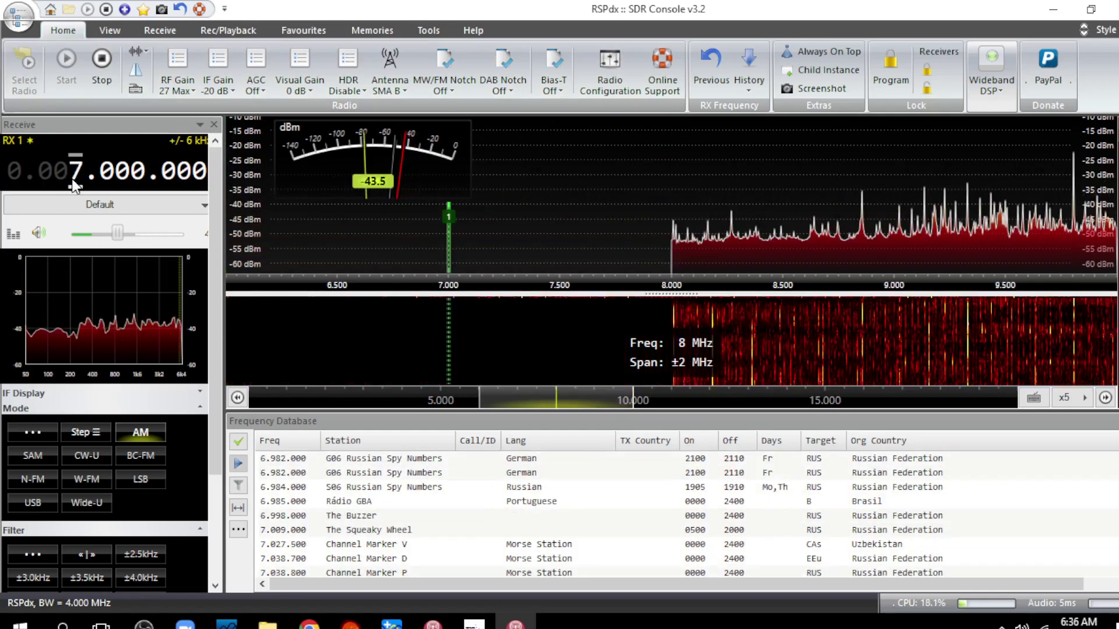
scroll(74, 182, down, 2)
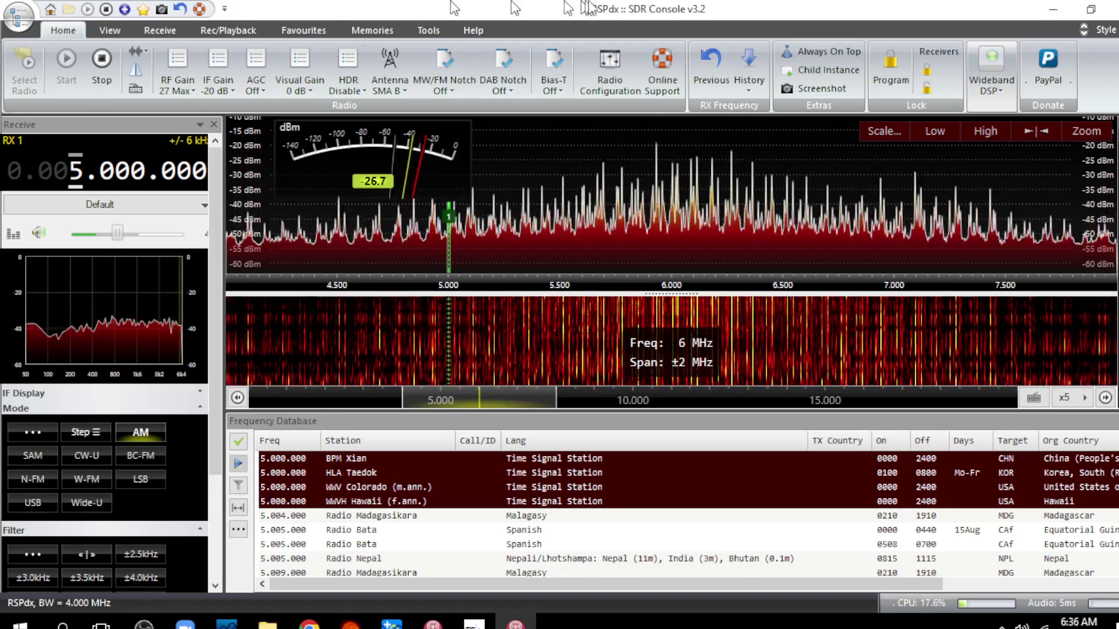
Turn the MW/FM notch filter on and drop the RF gain from 27 to 20
click(434, 68)
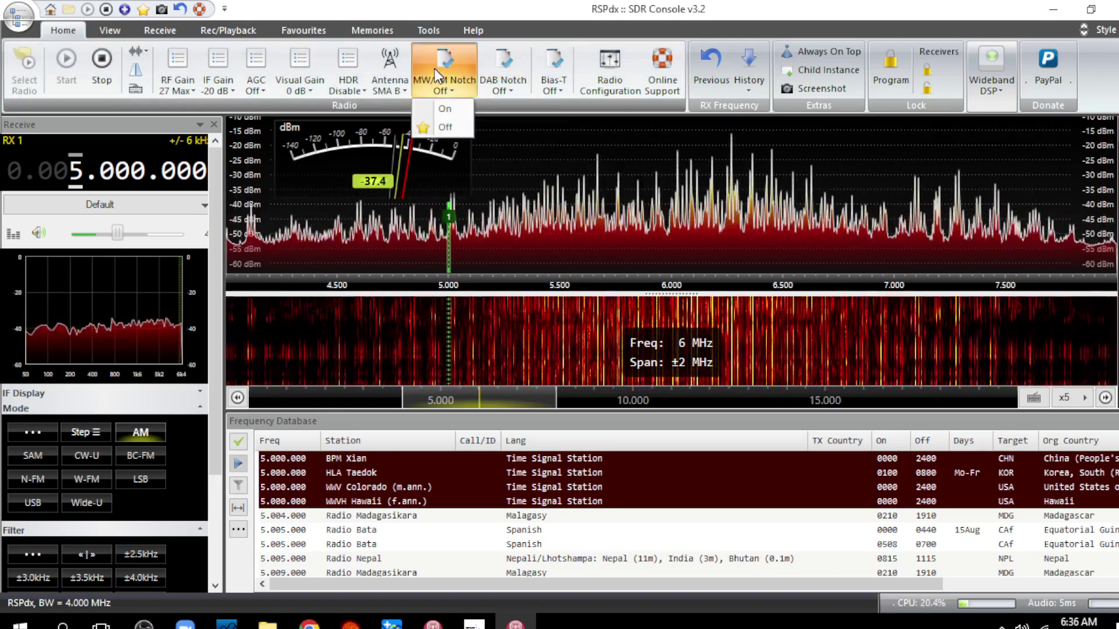
click(441, 109)
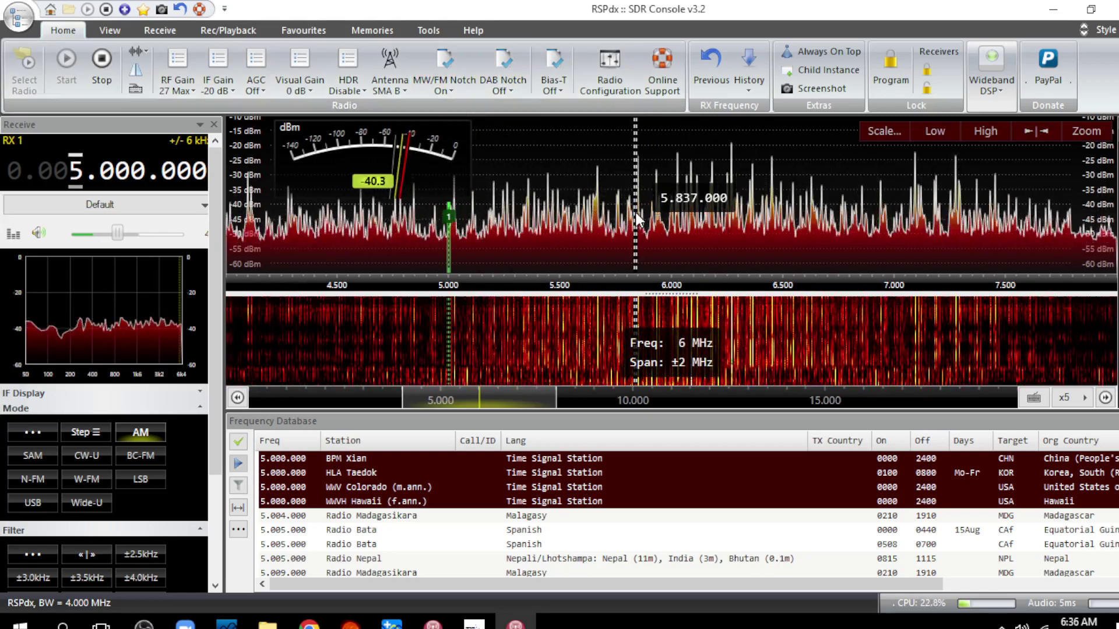
mouse_move(635, 213)
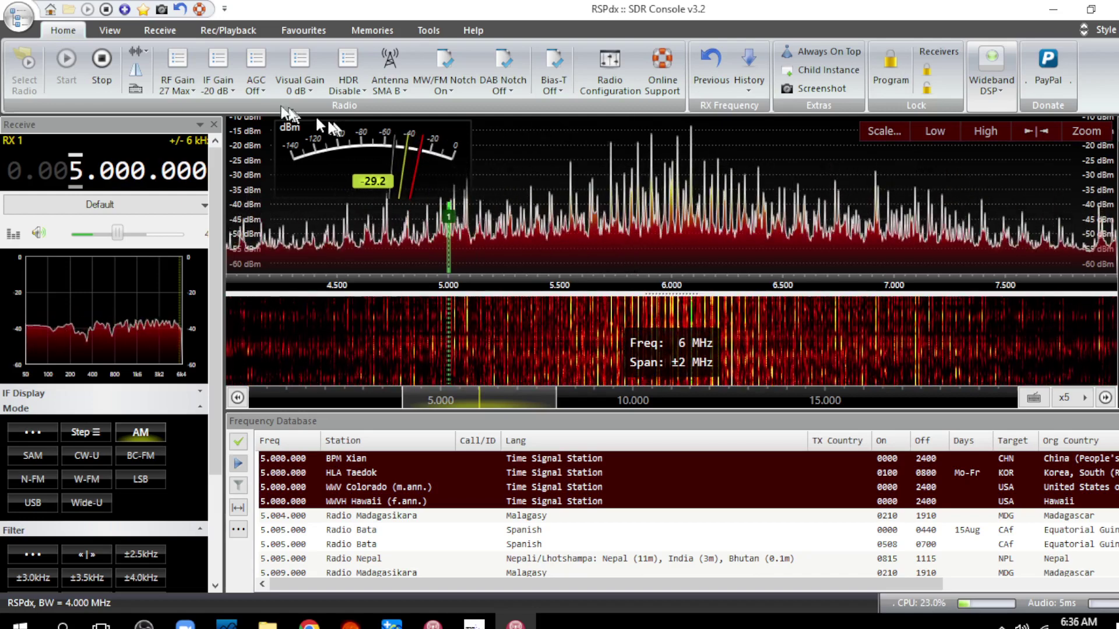
click(177, 75)
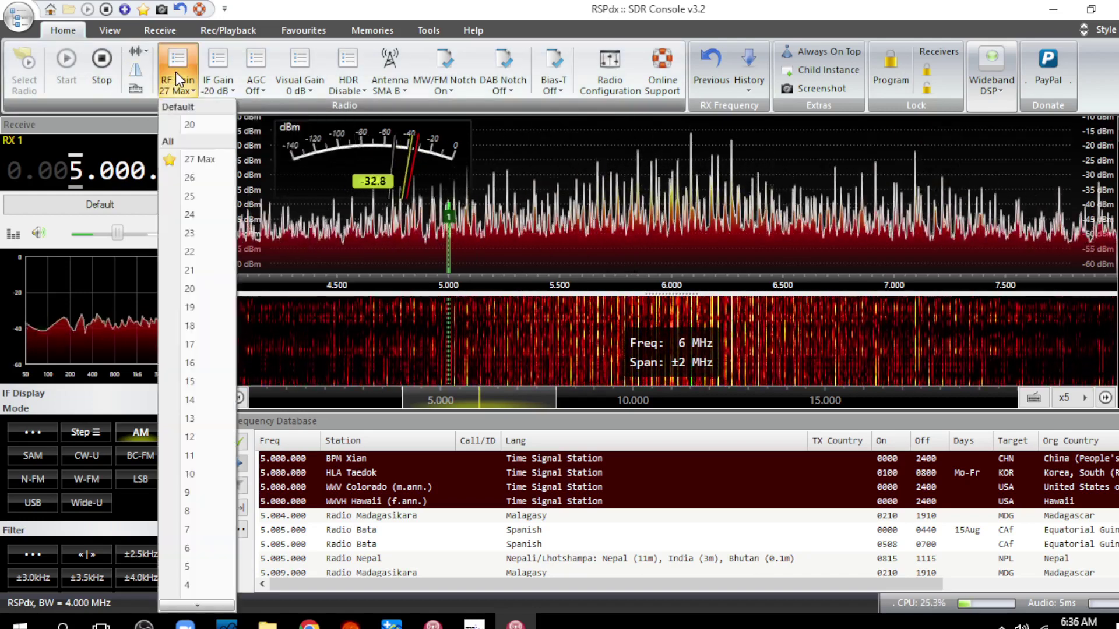
click(189, 290)
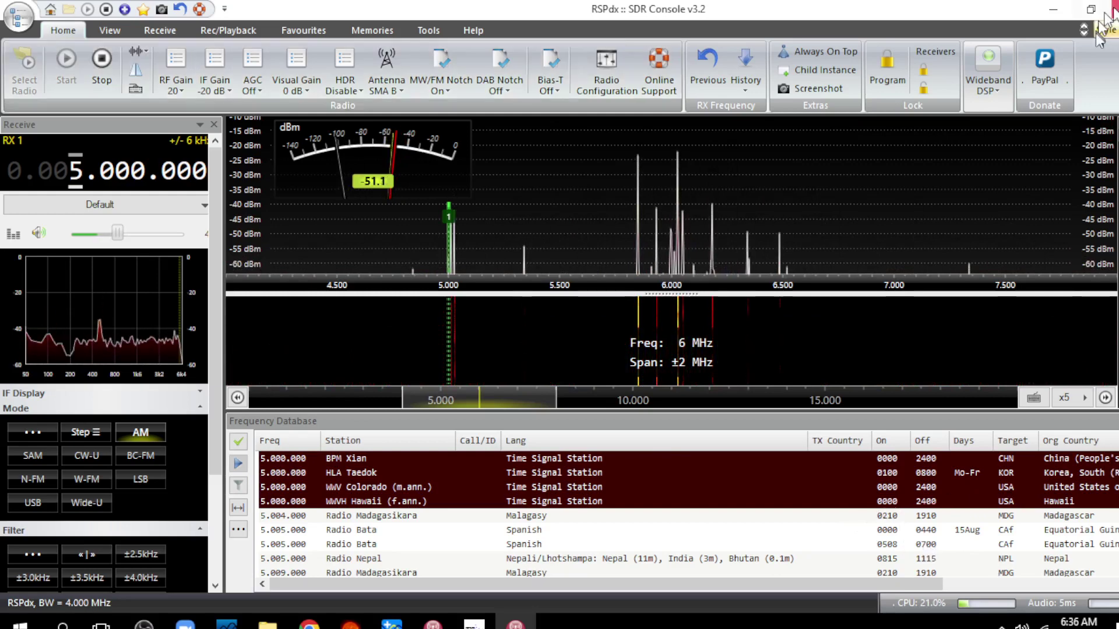
Extend the spectrum's lower level to -100 dBm, raise the volume, then mute the audio
click(931, 140)
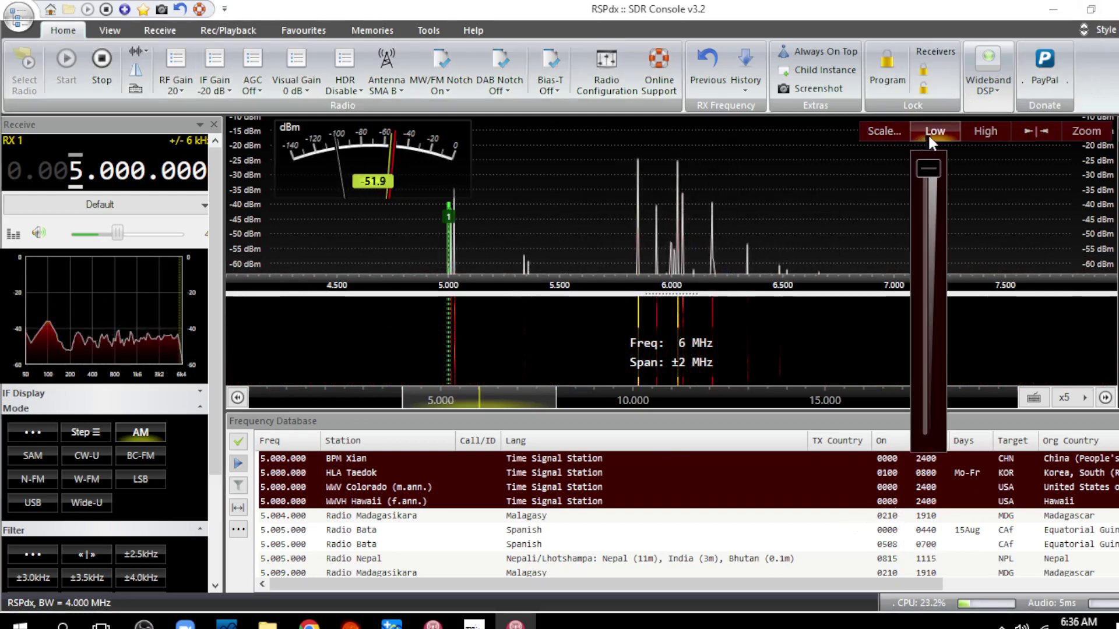
drag(925, 172, 918, 300)
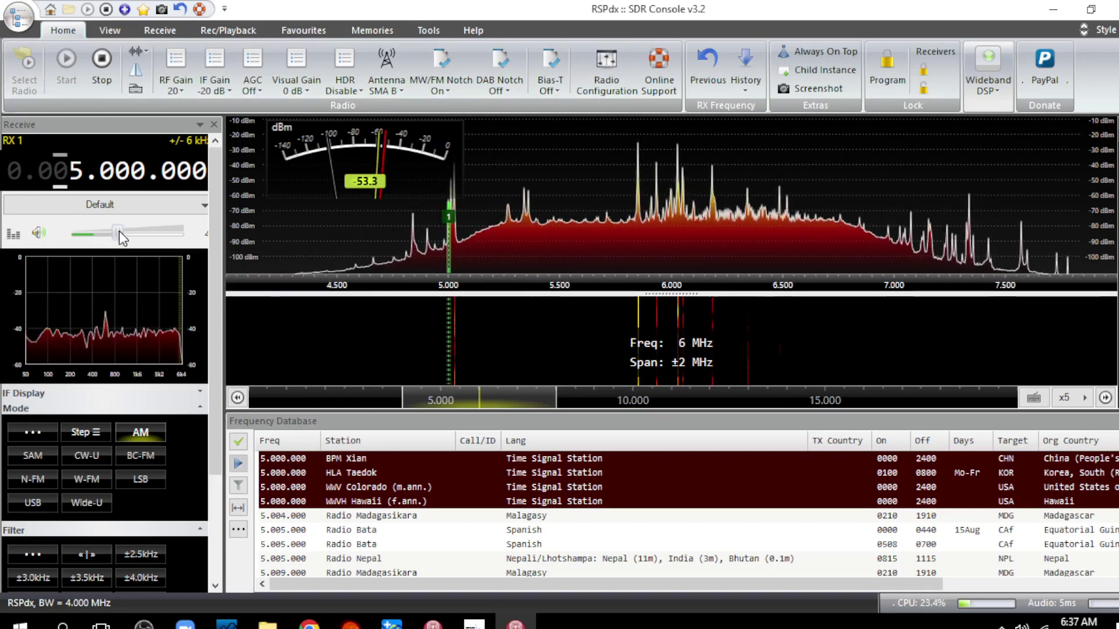
drag(121, 231, 145, 233)
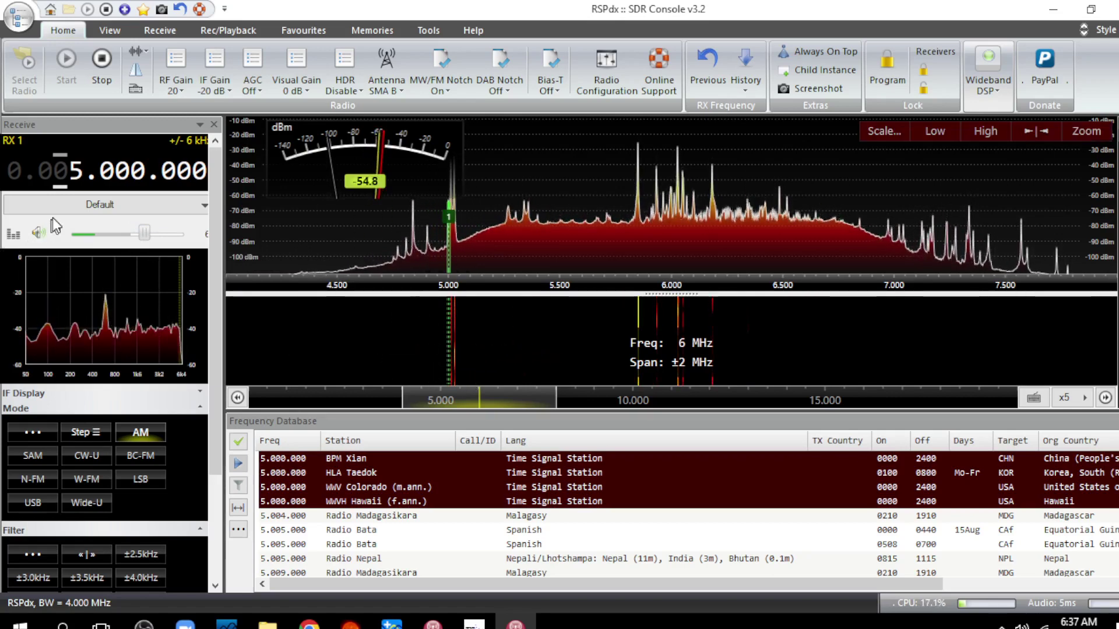
click(39, 233)
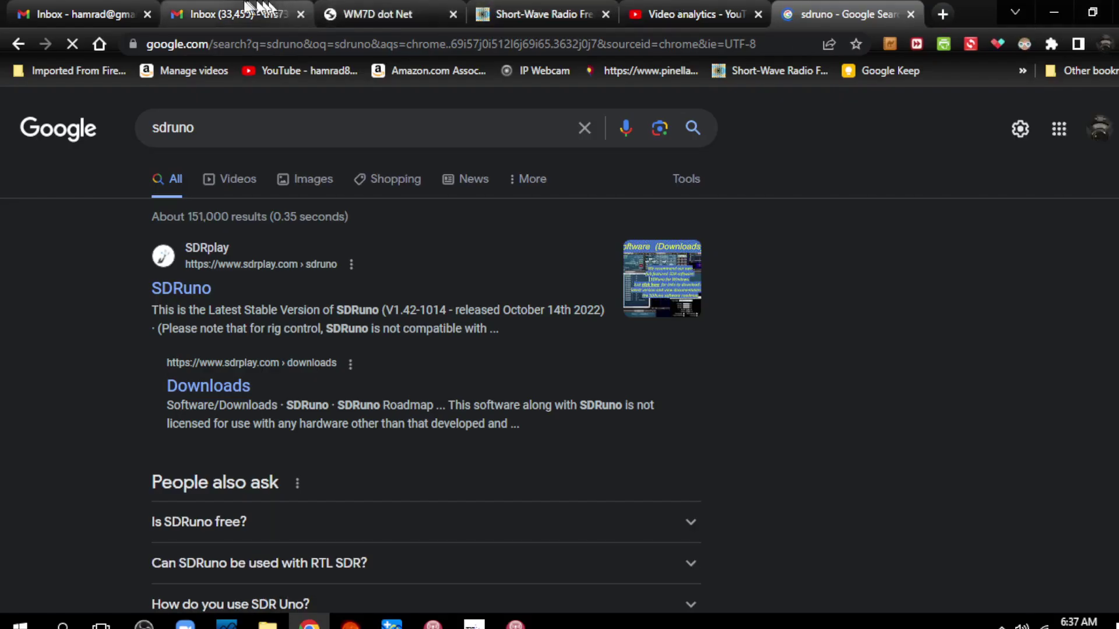
Switch to WM7D's Solar Resource Page showing SFI 147, A-index 12 and K-index 1.67
click(352, 16)
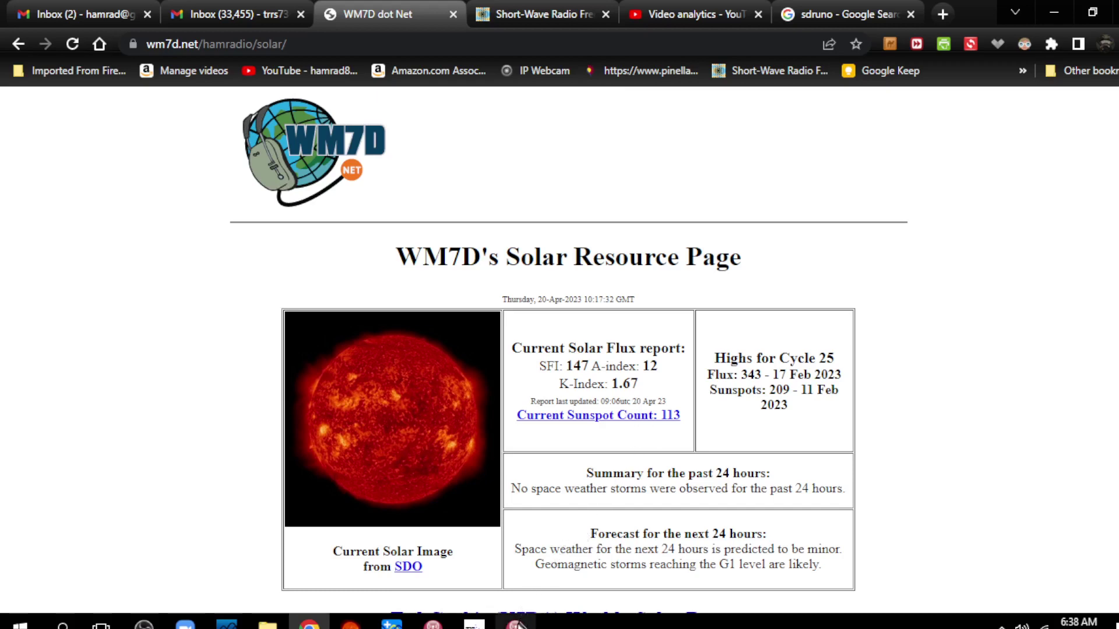
Bring SDR Console back to the front, still receiving 5.000 MHz AM
click(515, 625)
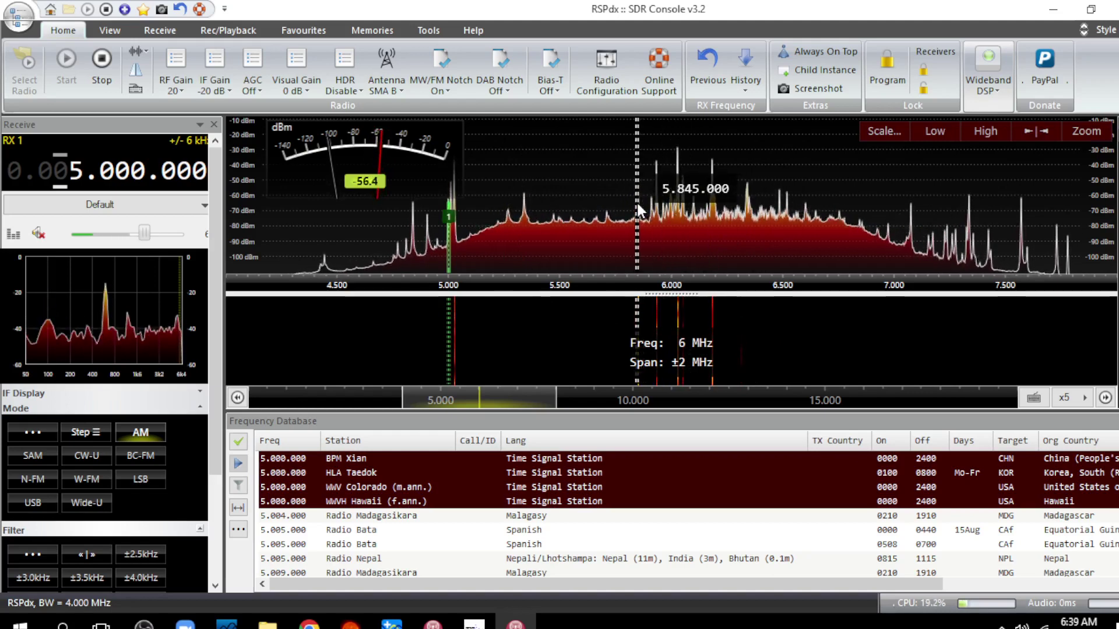
Tune to the signal near 6.026 MHz and browse its Frequency Database entries
click(677, 201)
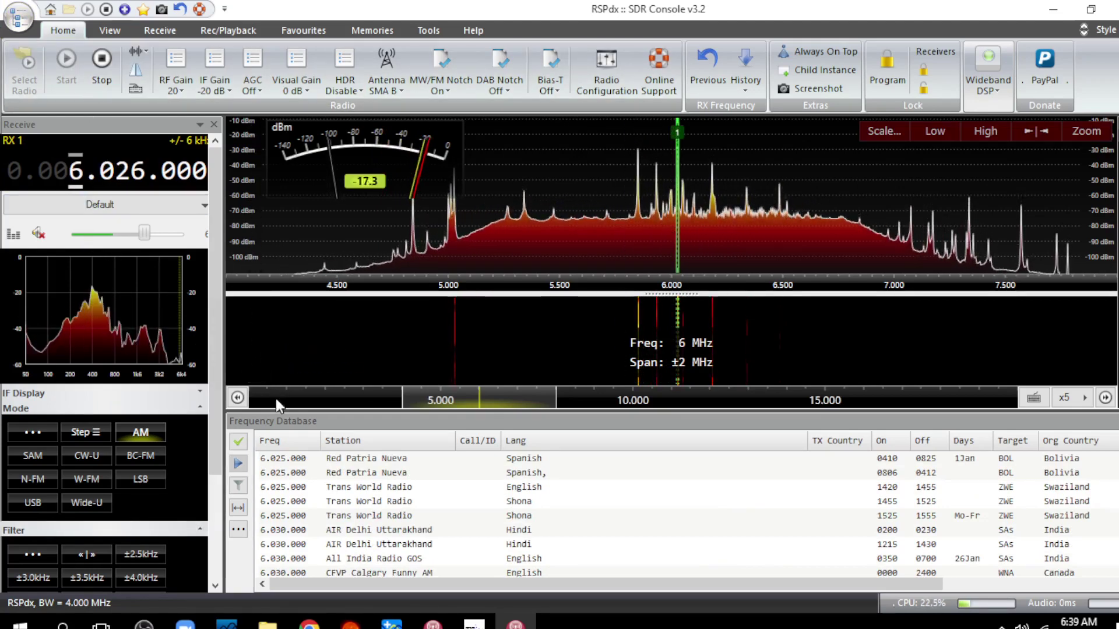
scroll(139, 168, down, 1)
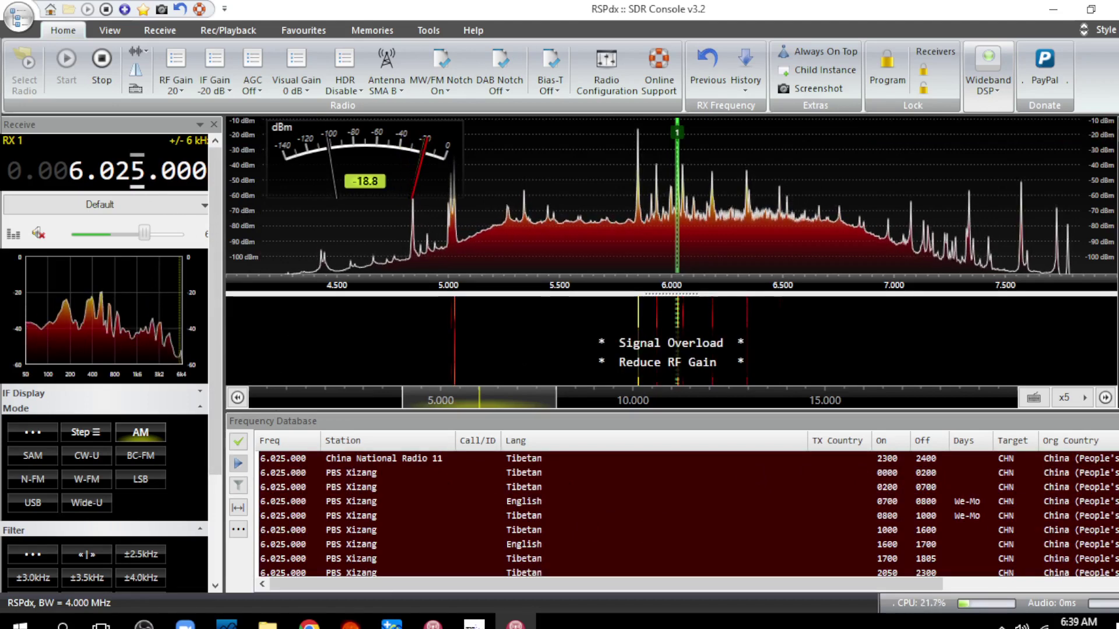
scroll(688, 513, down, 5)
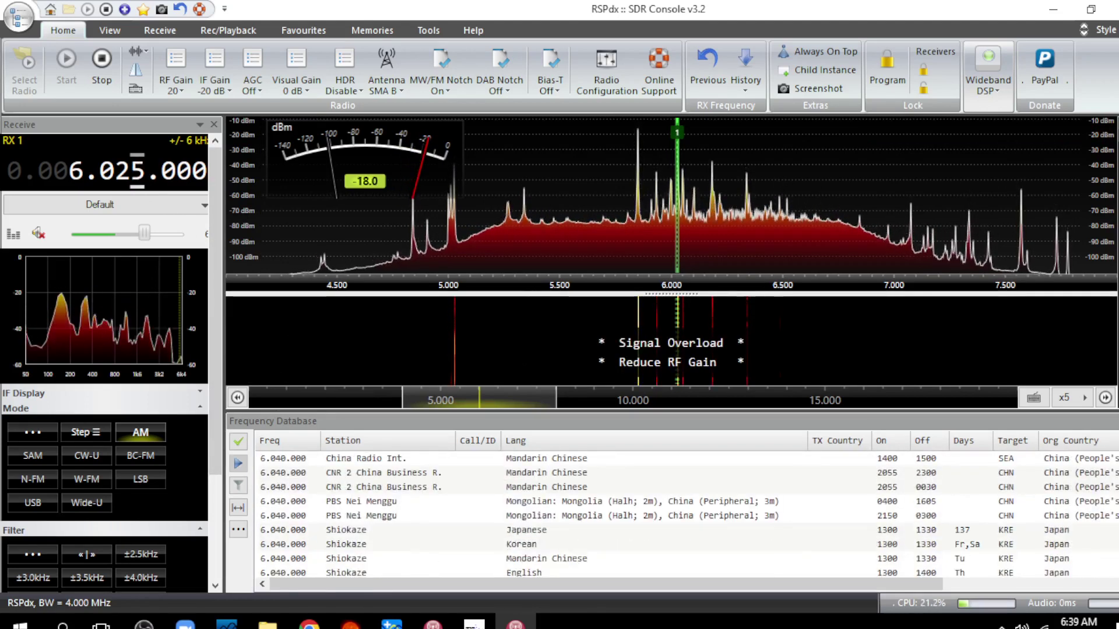
scroll(687, 513, up, 10)
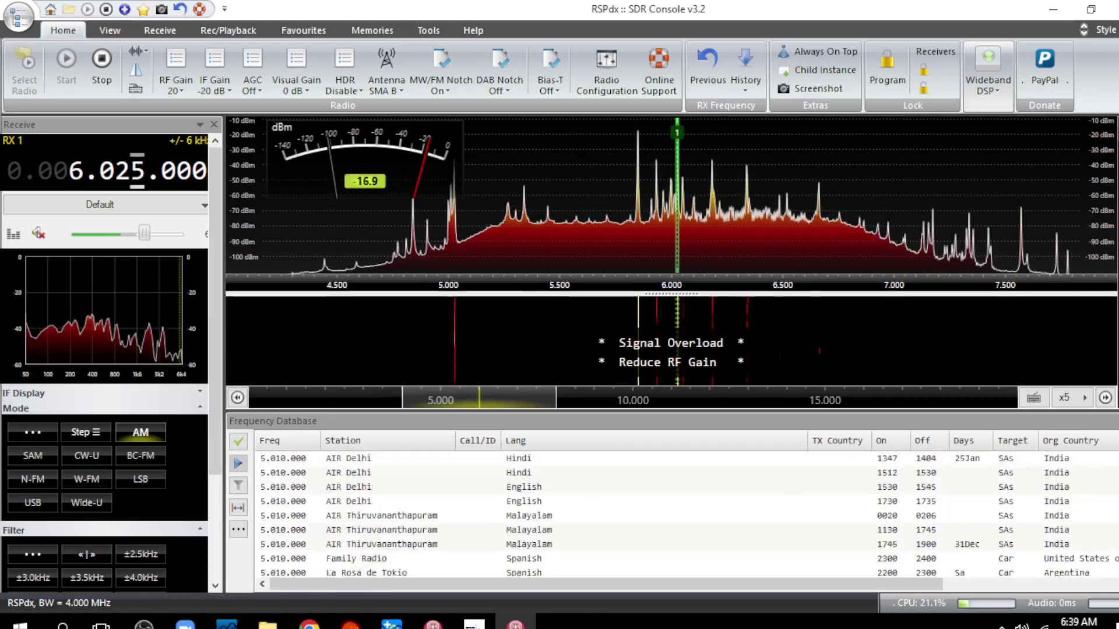
scroll(687, 513, down, 15)
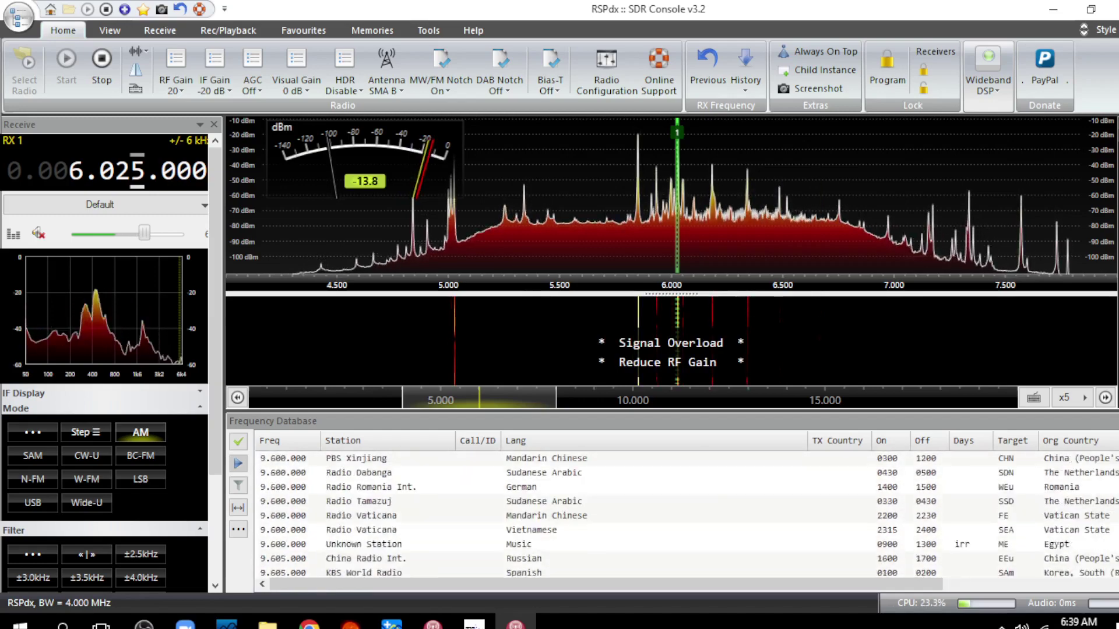
scroll(688, 513, down, 5)
Retune to 5.845 MHz, where the database lists BBC, Radio 8 bit and Radio IBC
scroll(687, 513, up, 10)
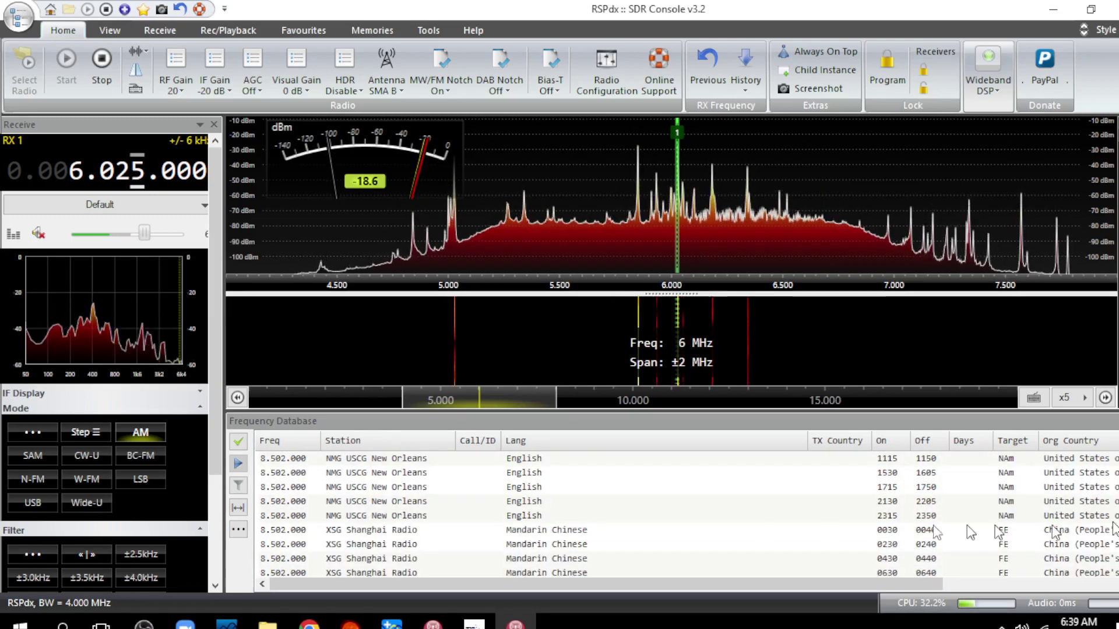
scroll(642, 517, up, 5)
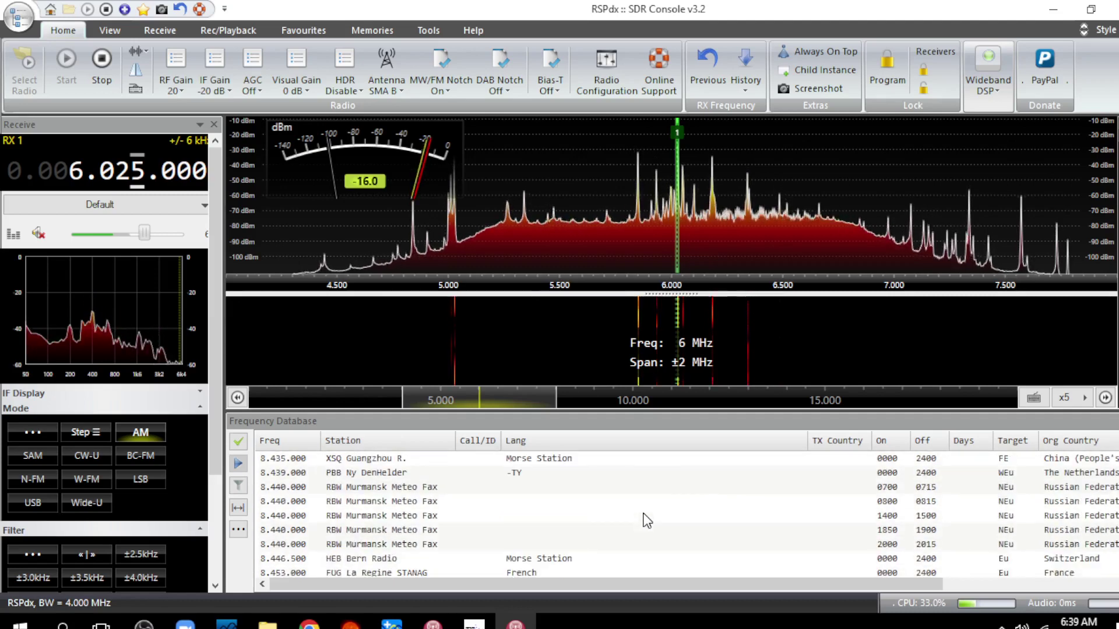
scroll(642, 518, up, 3)
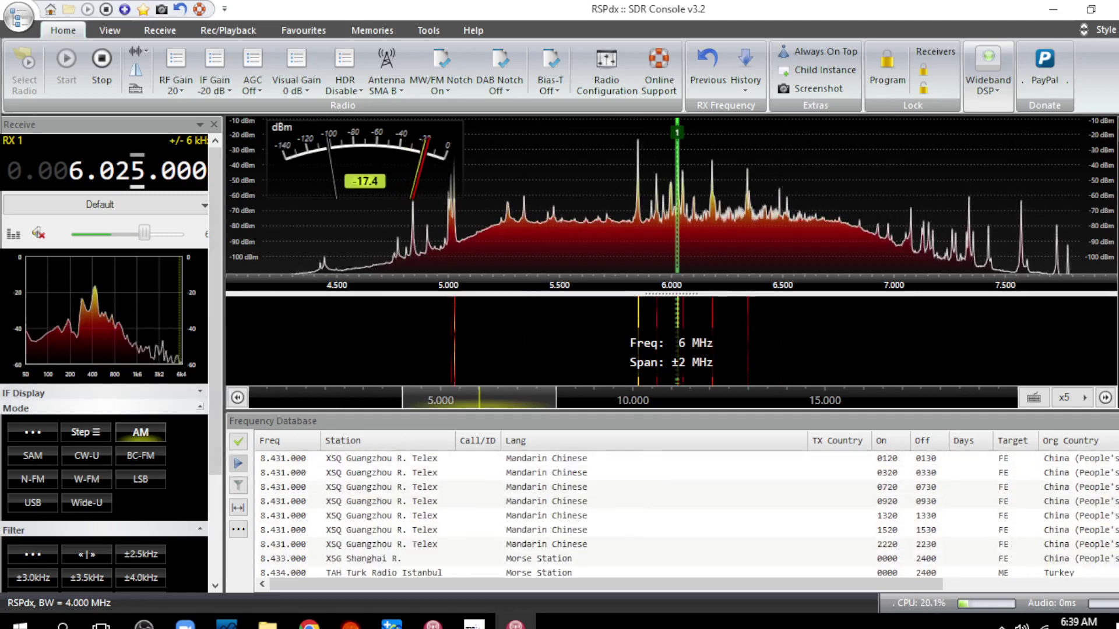
scroll(680, 568, up, 3)
scroll(679, 562, up, 15)
scroll(674, 560, up, 10)
scroll(676, 548, up, 10)
scroll(682, 528, up, 10)
scroll(676, 519, up, 6)
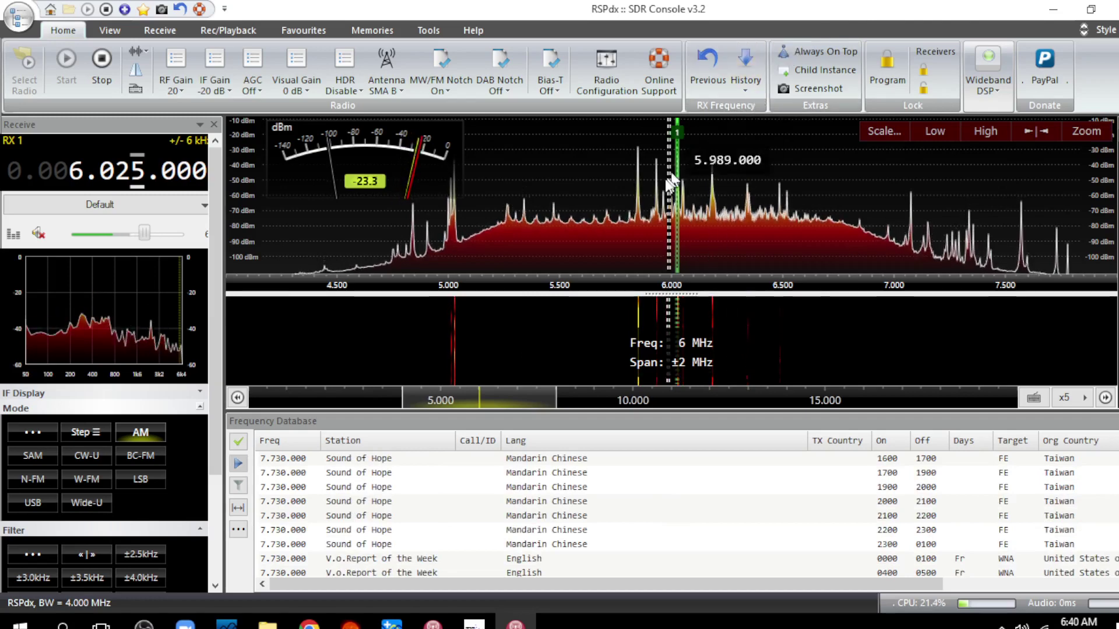
click(638, 227)
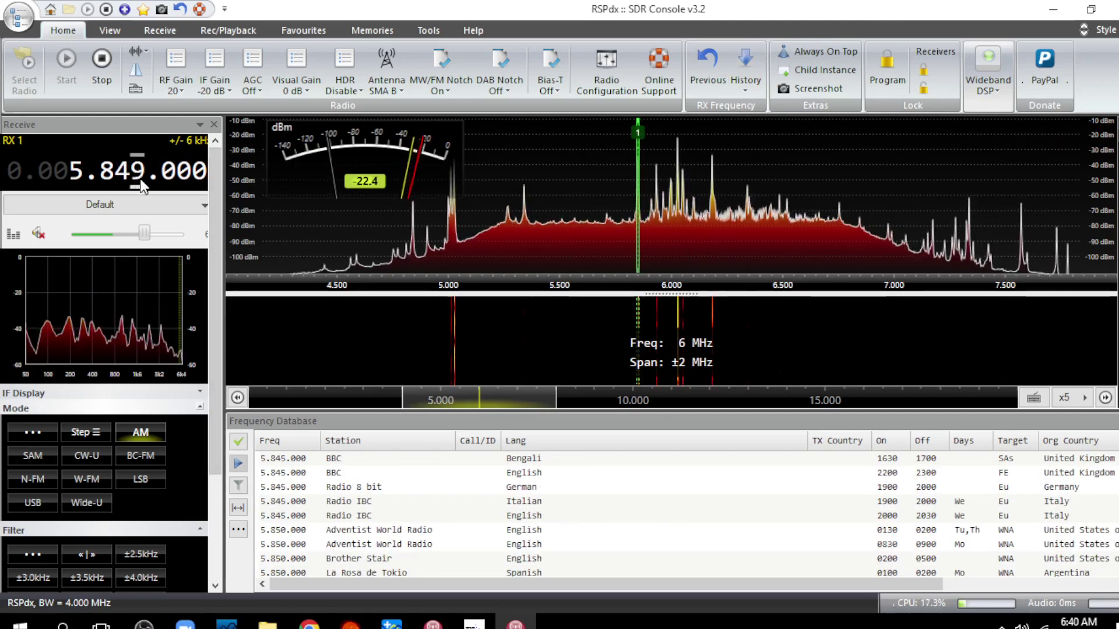
scroll(139, 184, down, 3)
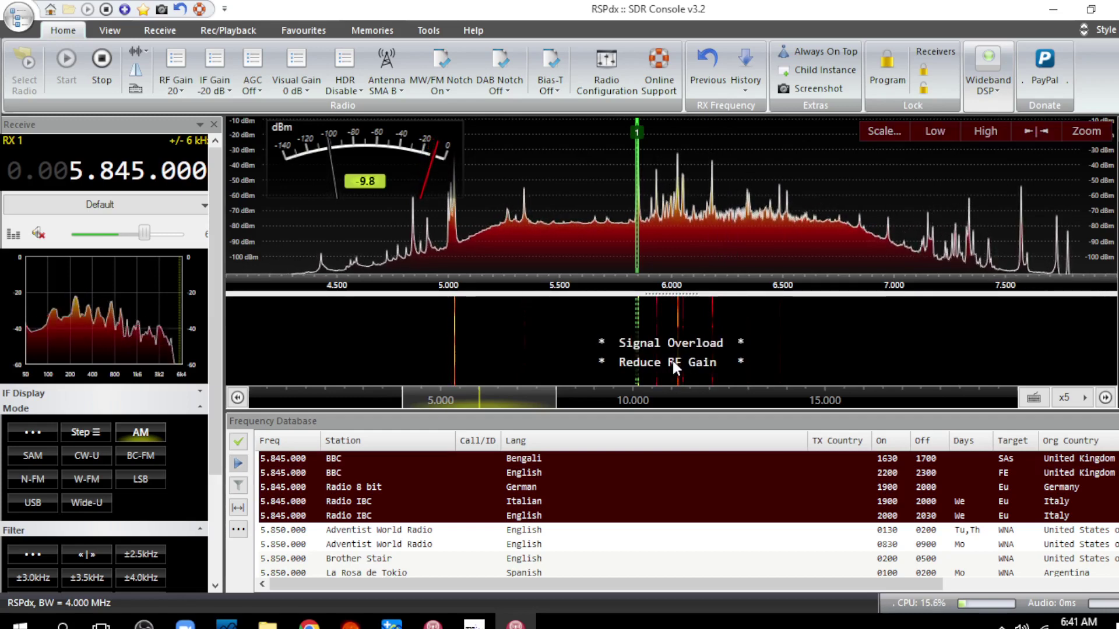
Lower the RF gain from 20 to 15 to clear the overload warning, then go to Help
click(174, 63)
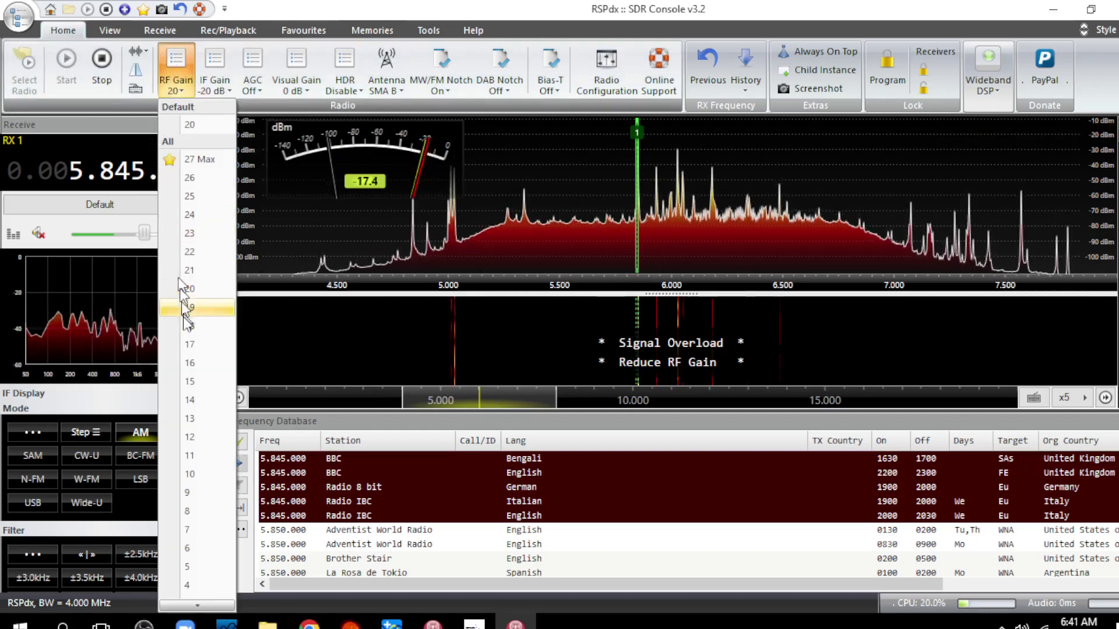
click(188, 383)
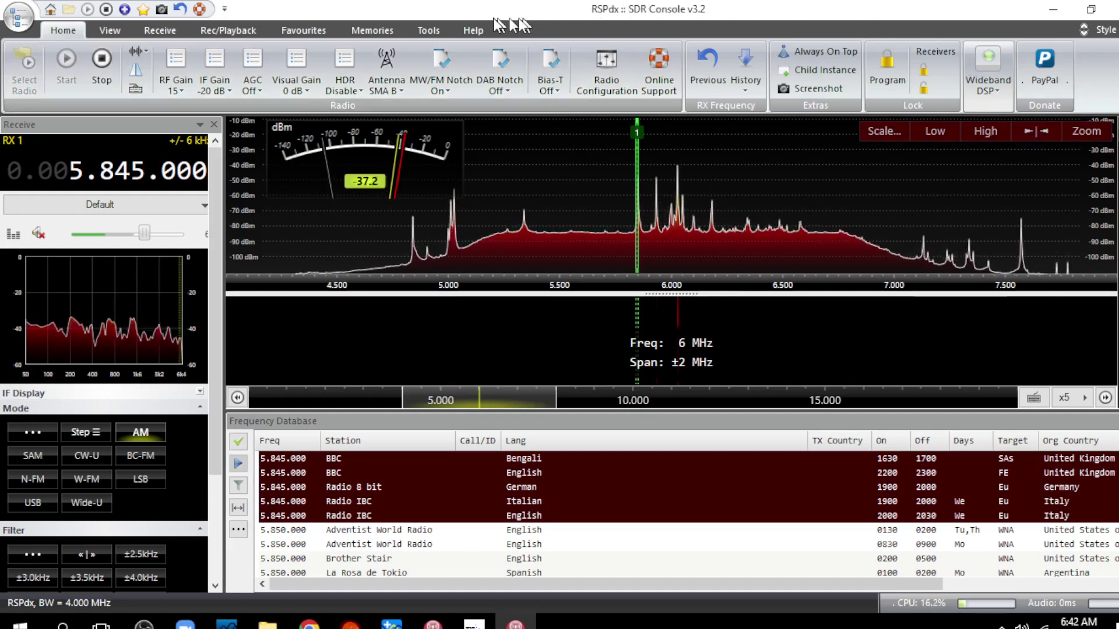
click(472, 31)
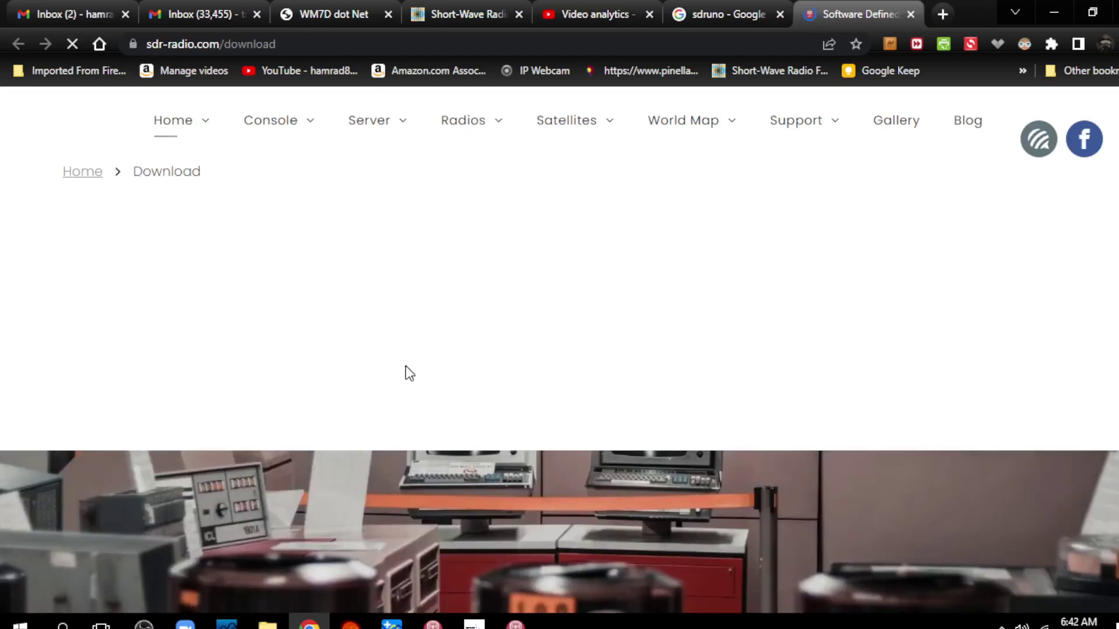
Scroll the sdr-radio.com download page to the version 3.2 release dated September 18th, 2022
scroll(402, 369, down, 5)
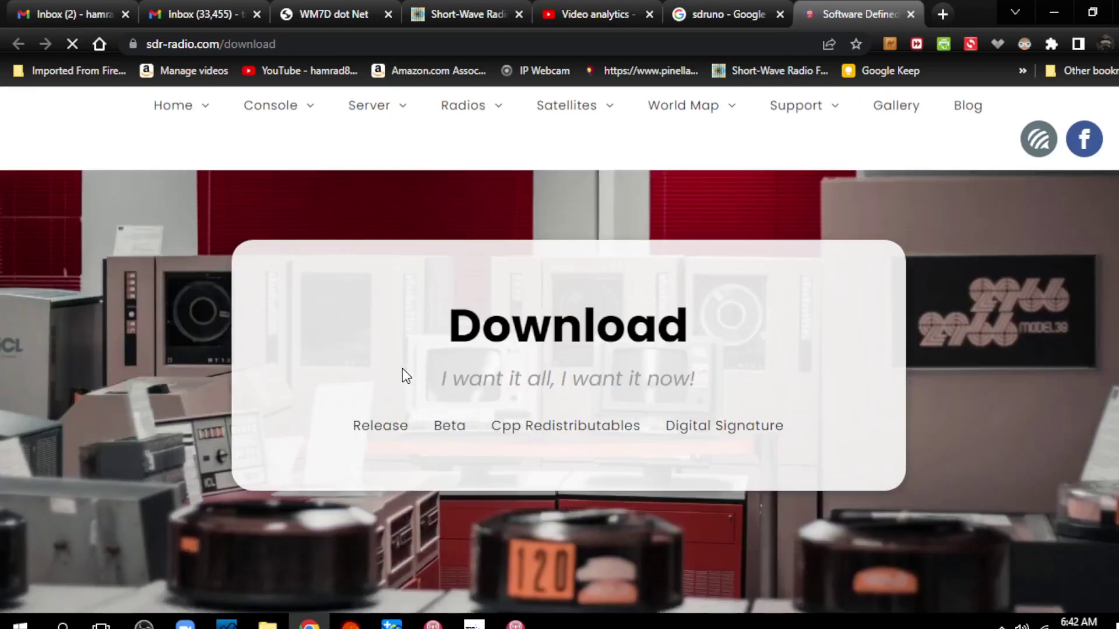
scroll(403, 369, down, 10)
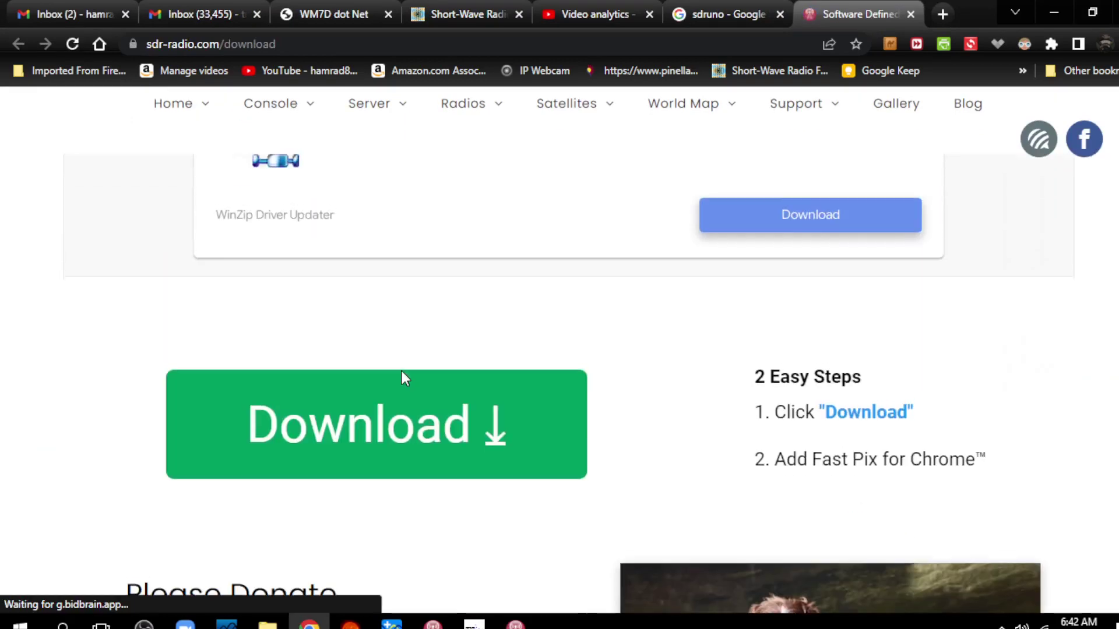
scroll(401, 371, down, 5)
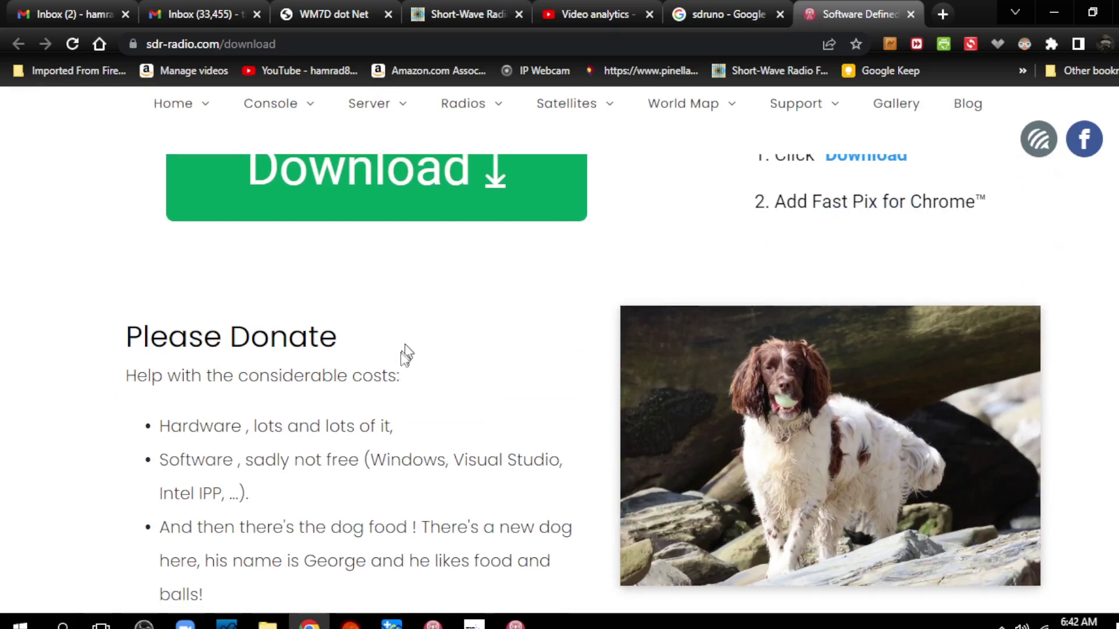
scroll(356, 417, down, 10)
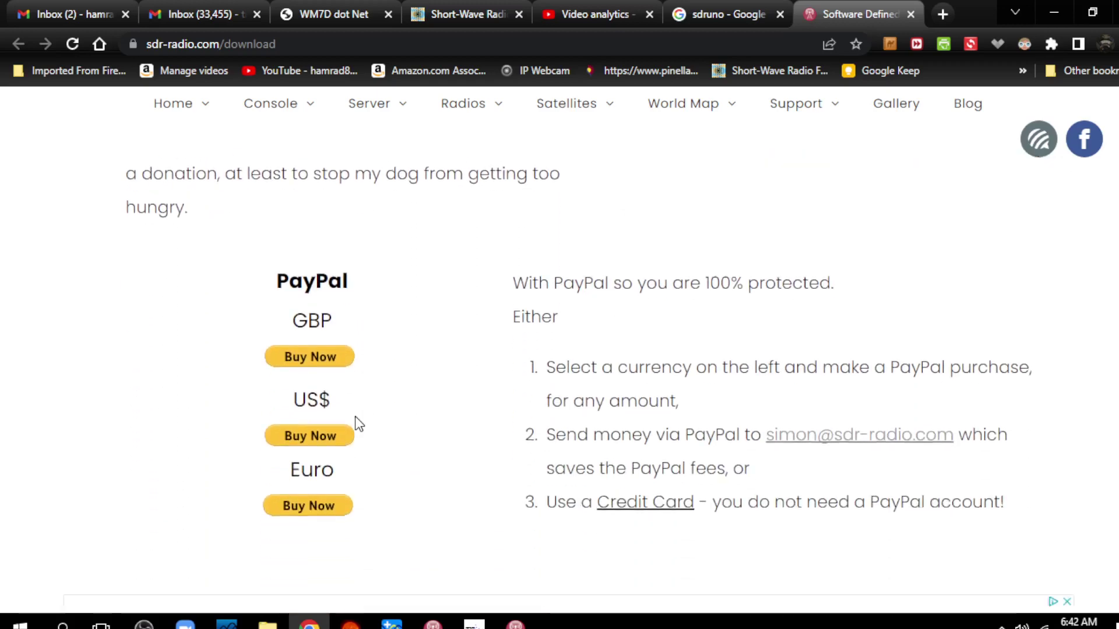
scroll(357, 424, down, 15)
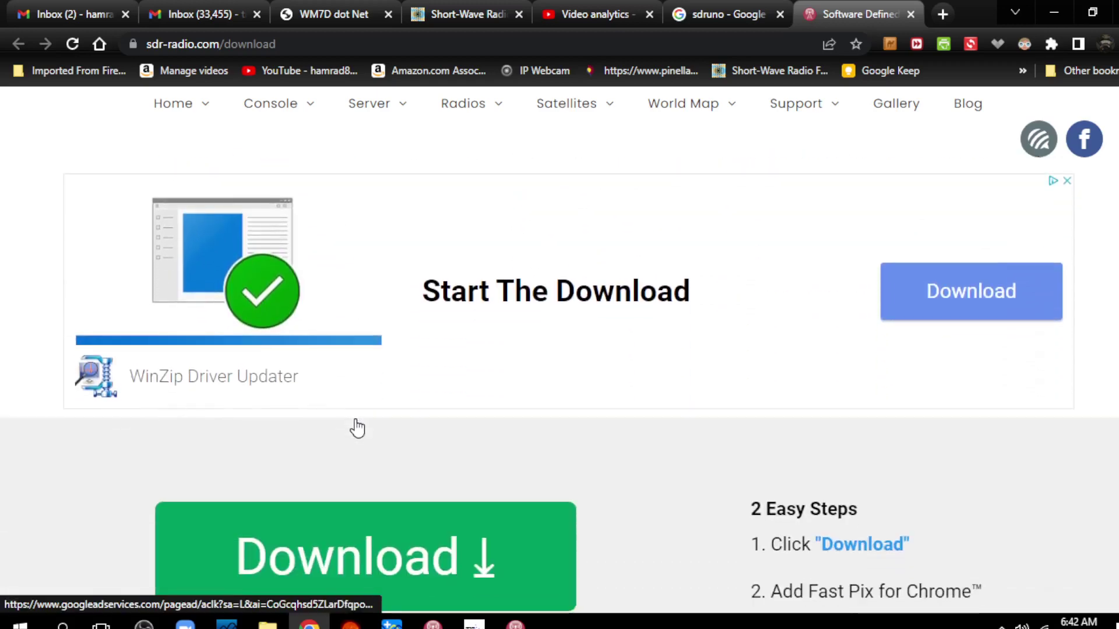
scroll(358, 430, down, 4)
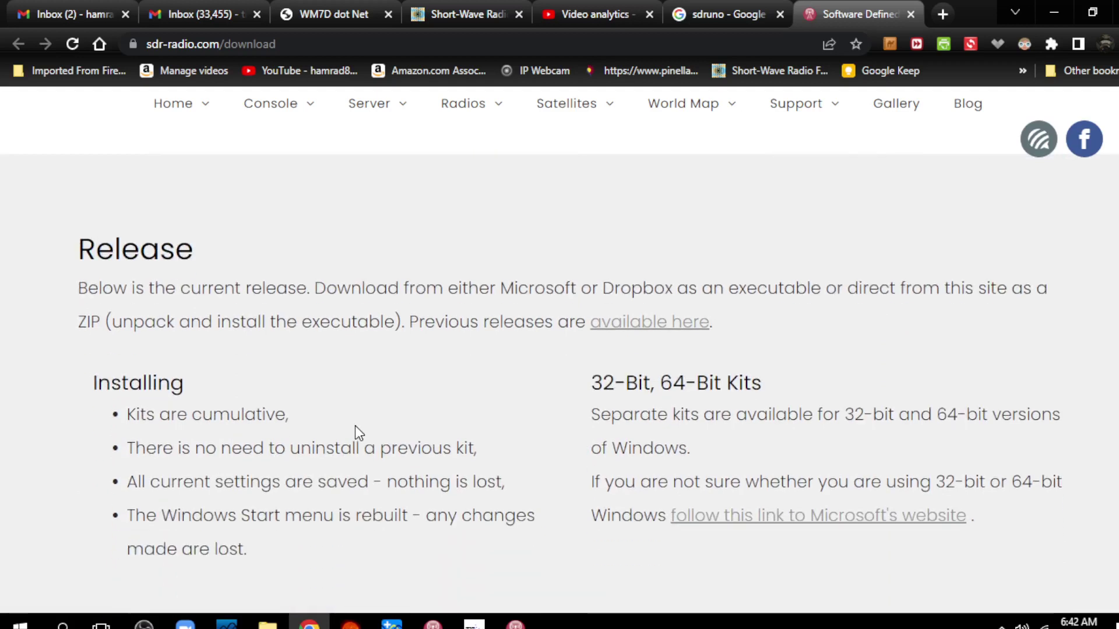
scroll(357, 433, down, 2)
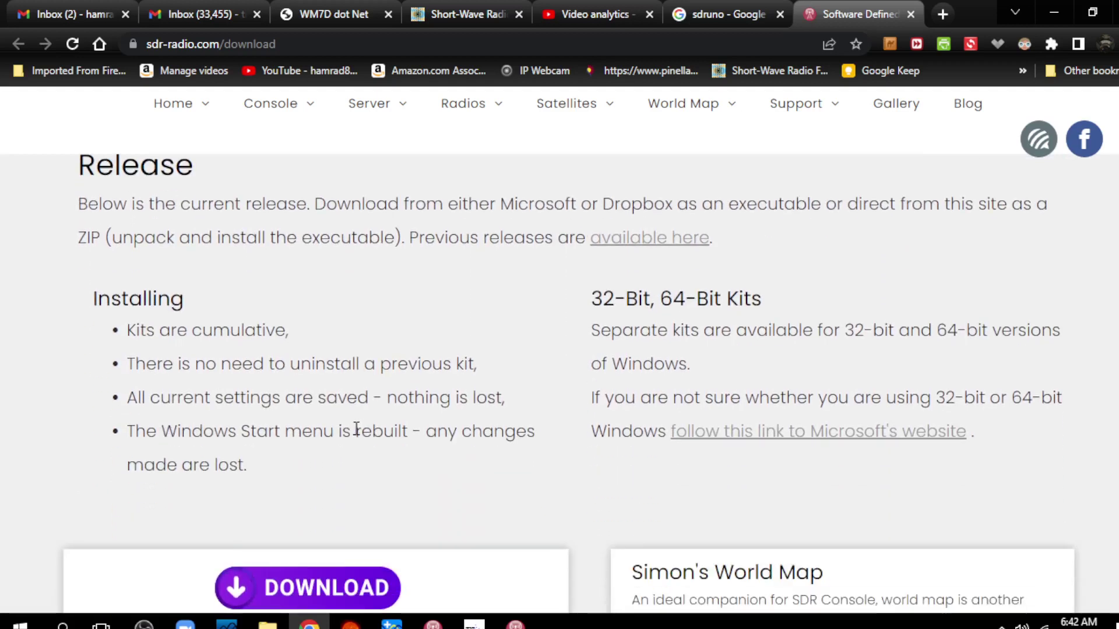
scroll(356, 430, down, 4)
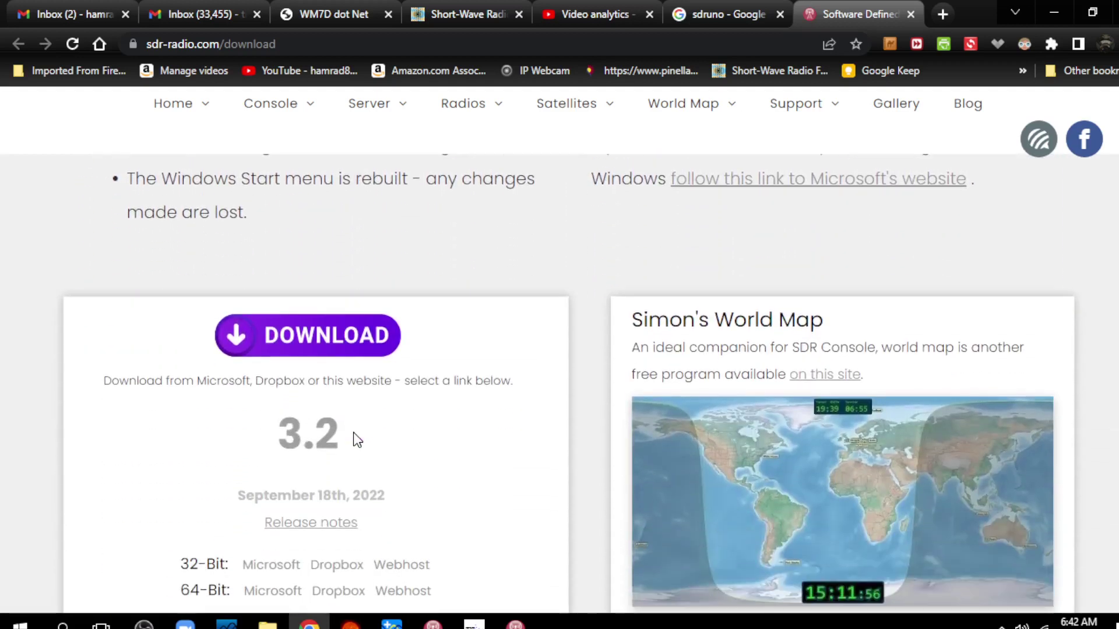